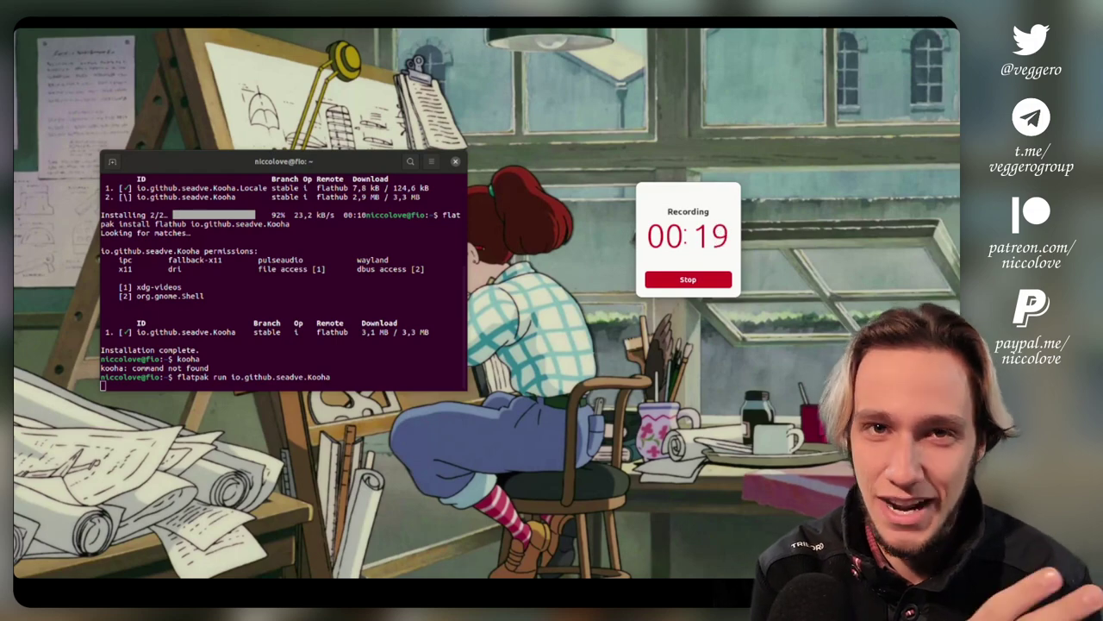
# - Move the recording window and the terminal window higher up on the desktop
pyautogui.press('super')
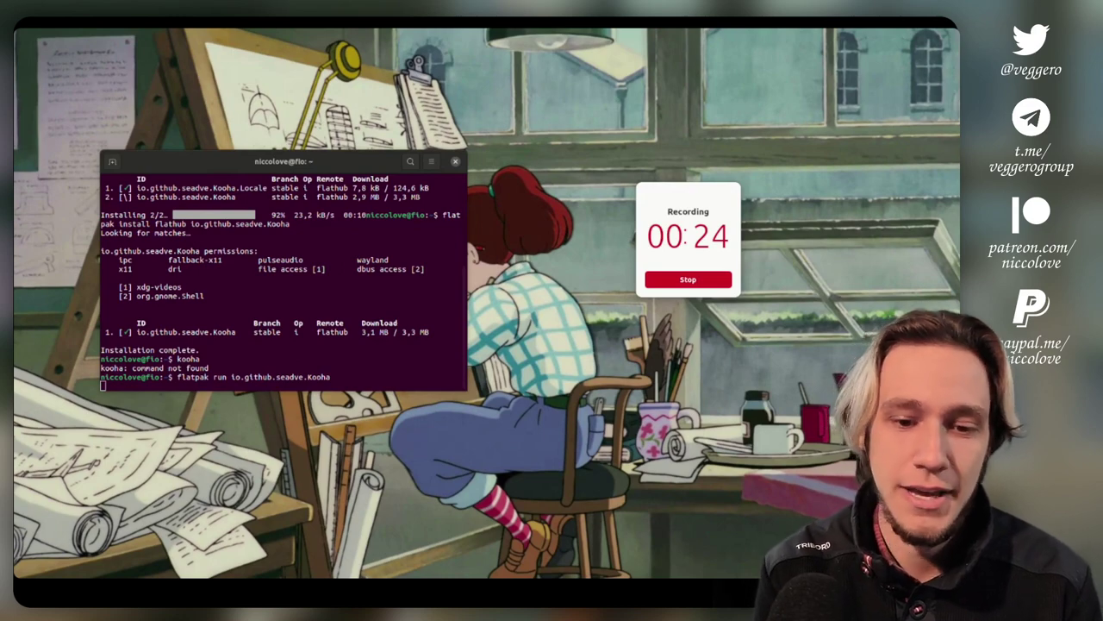
pyautogui.moveTo(688, 211); pyautogui.dragTo(595, 106)
pyautogui.moveTo(284, 162); pyautogui.dragTo(249, 53)
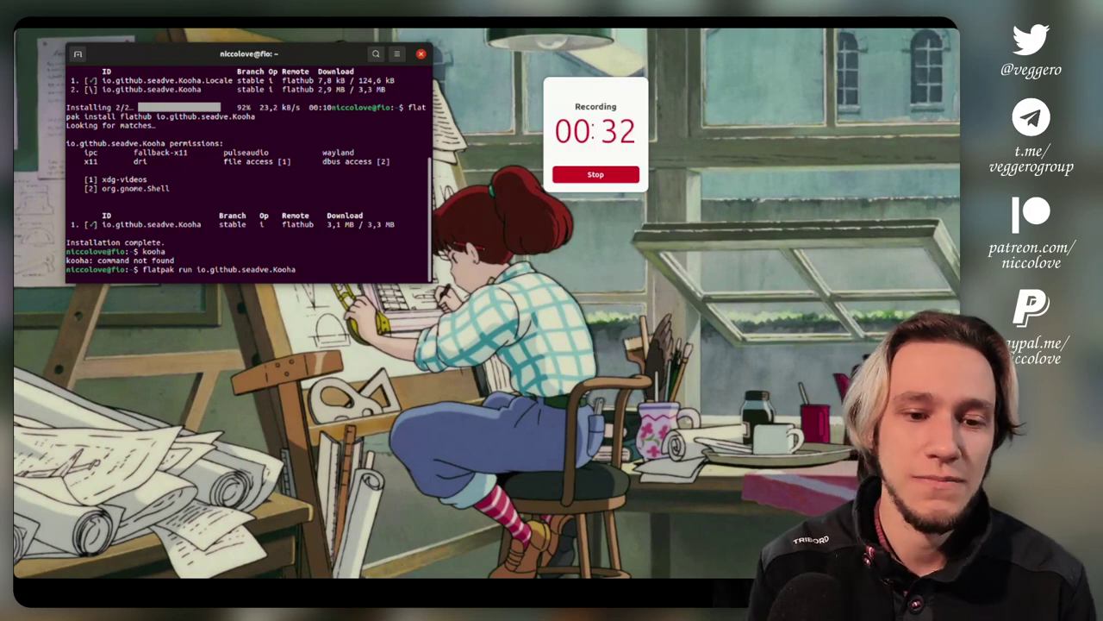
pyautogui.press('Return')
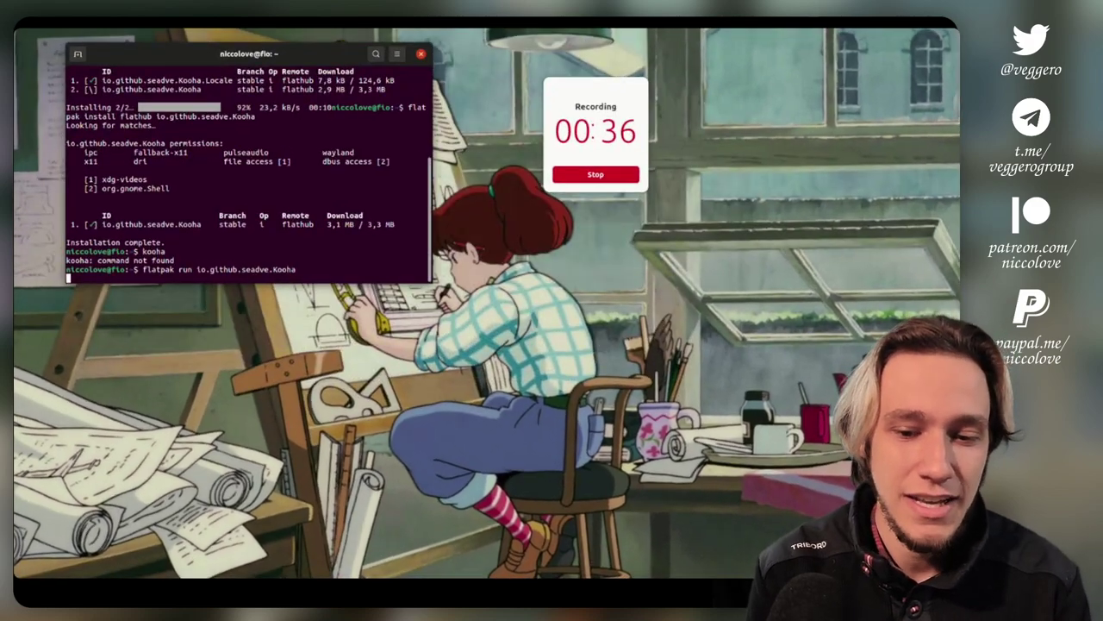
# - Look through the GNOME window overview and the application grid, and return to the desktop
pyautogui.press('super')
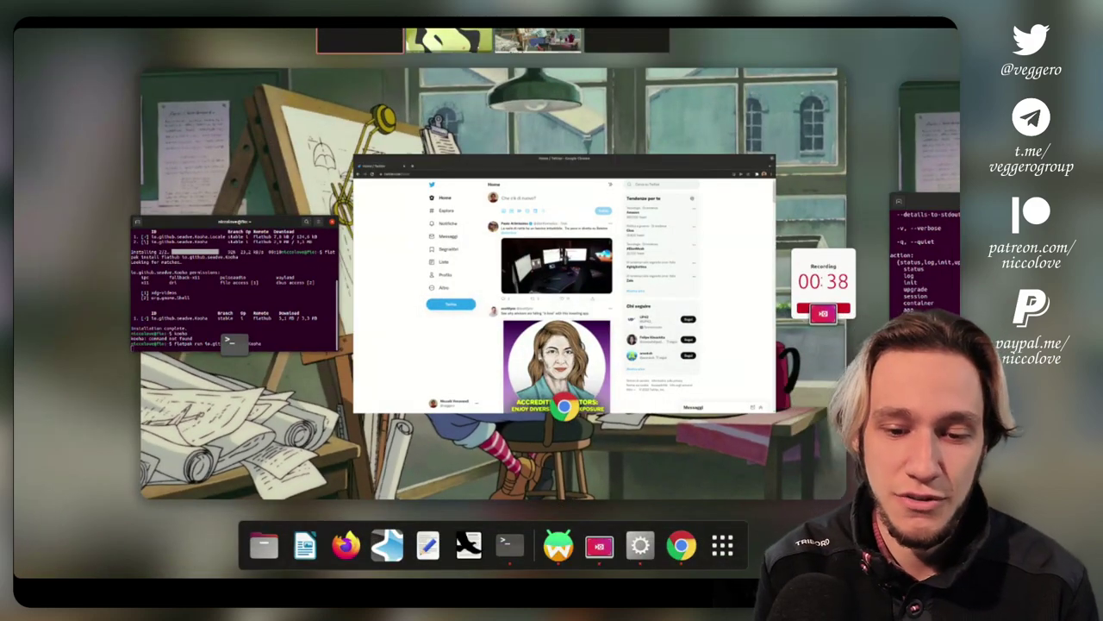
pyautogui.press('super+a')
pyautogui.press('super+a')
pyautogui.press('super+a')
pyautogui.press('super+a')
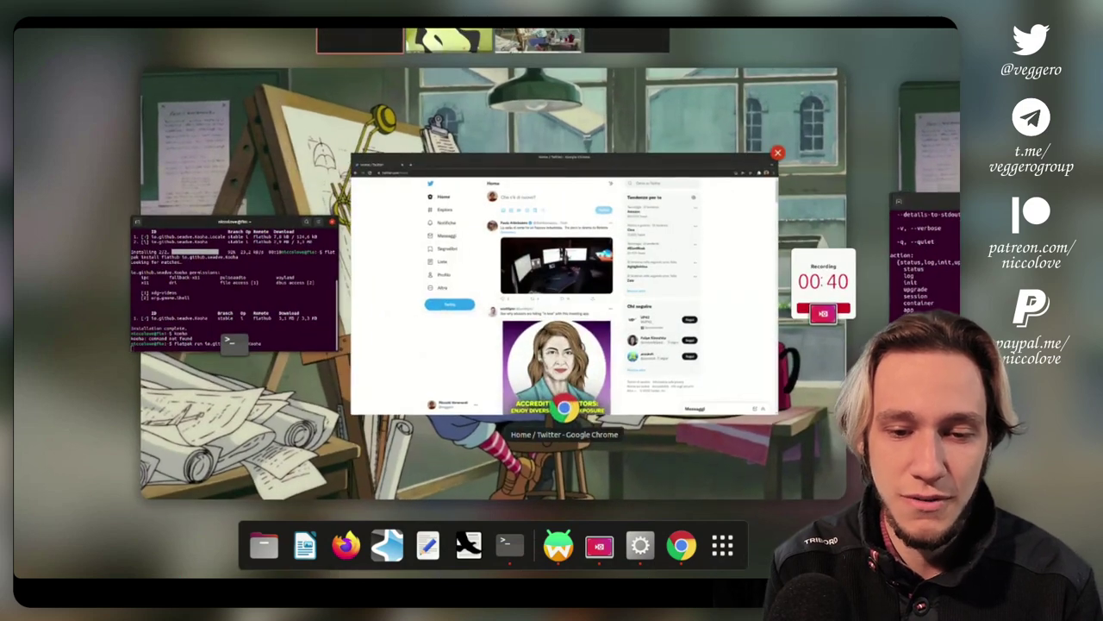
pyautogui.press('super+a')
pyautogui.press('super')
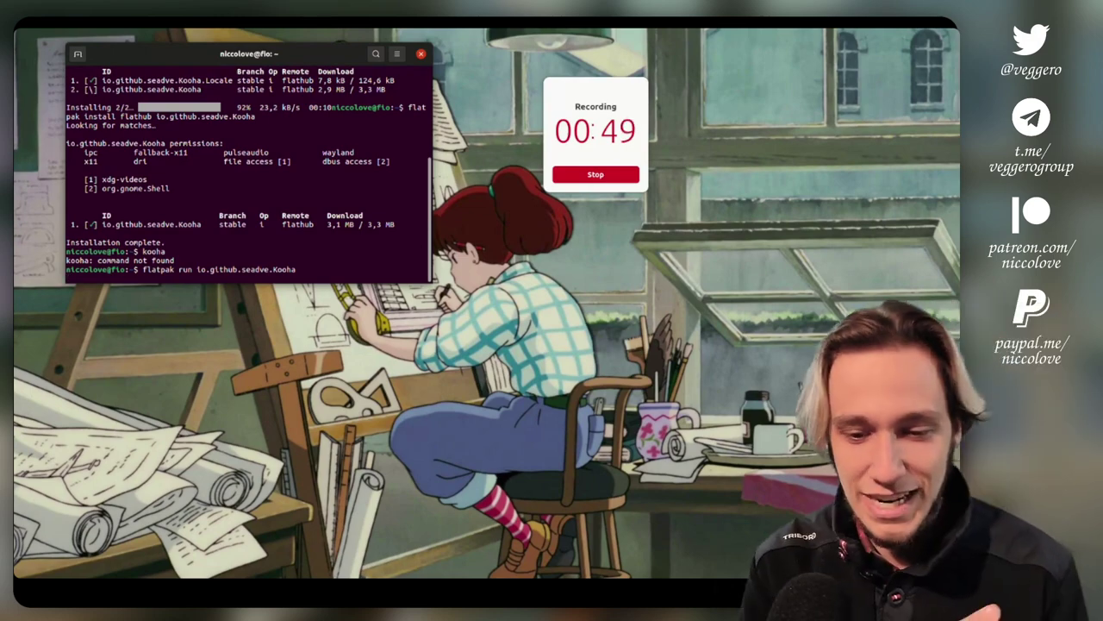
# - On the Waydroid workspace, open the Camera from the Android home screen, keep photo location tagging, and dismiss the error dialog
pyautogui.hotkey('ctrl', 'alt', 'Right')
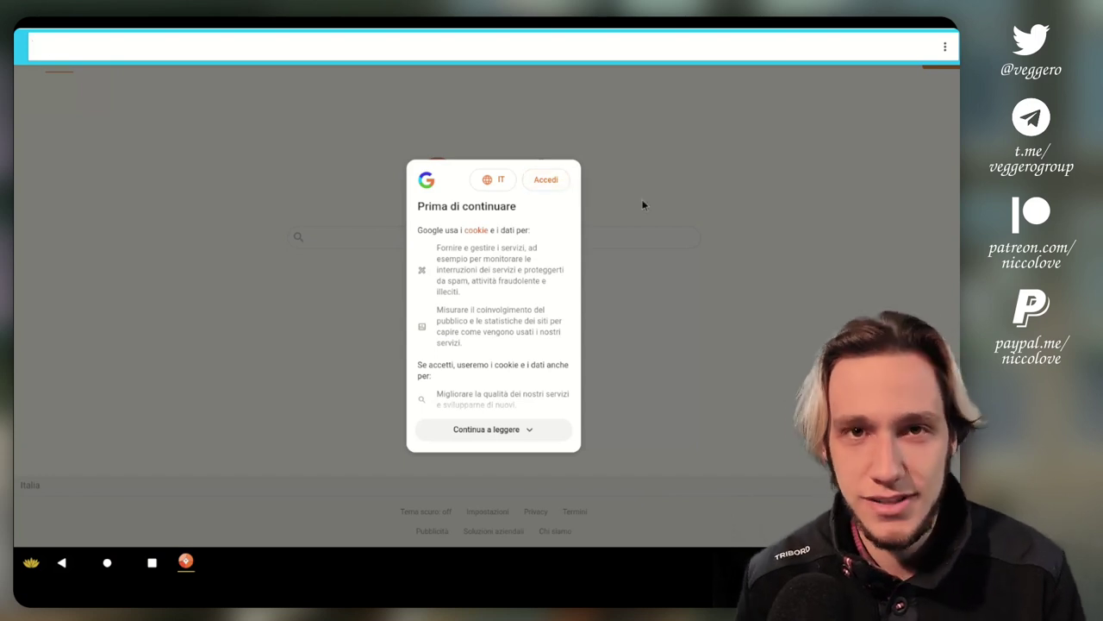
pyautogui.click(105, 565)
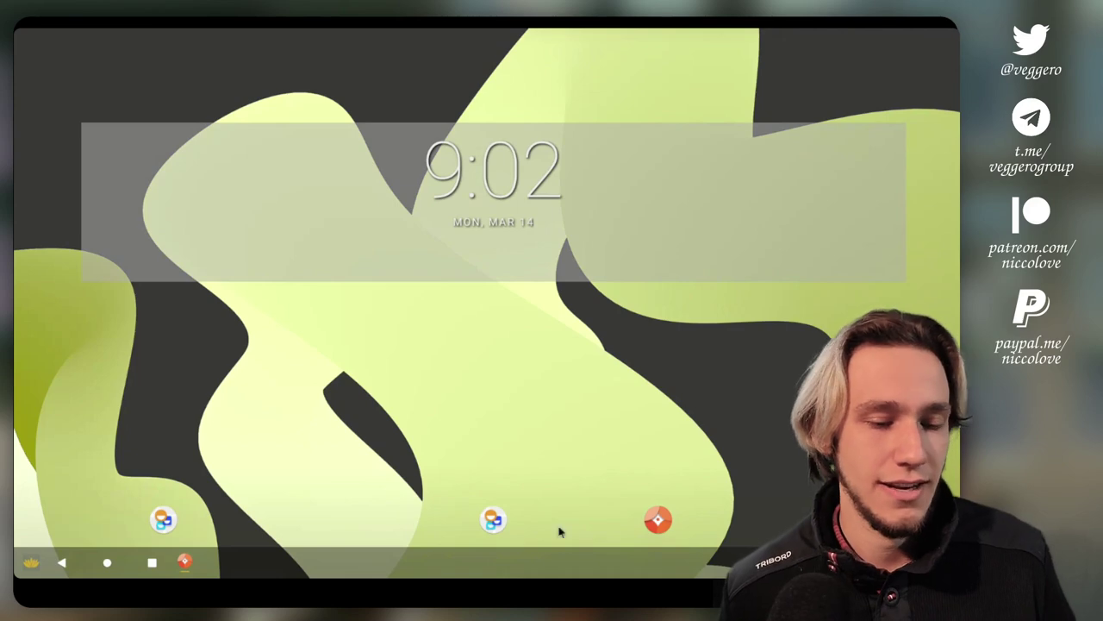
pyautogui.click(823, 519)
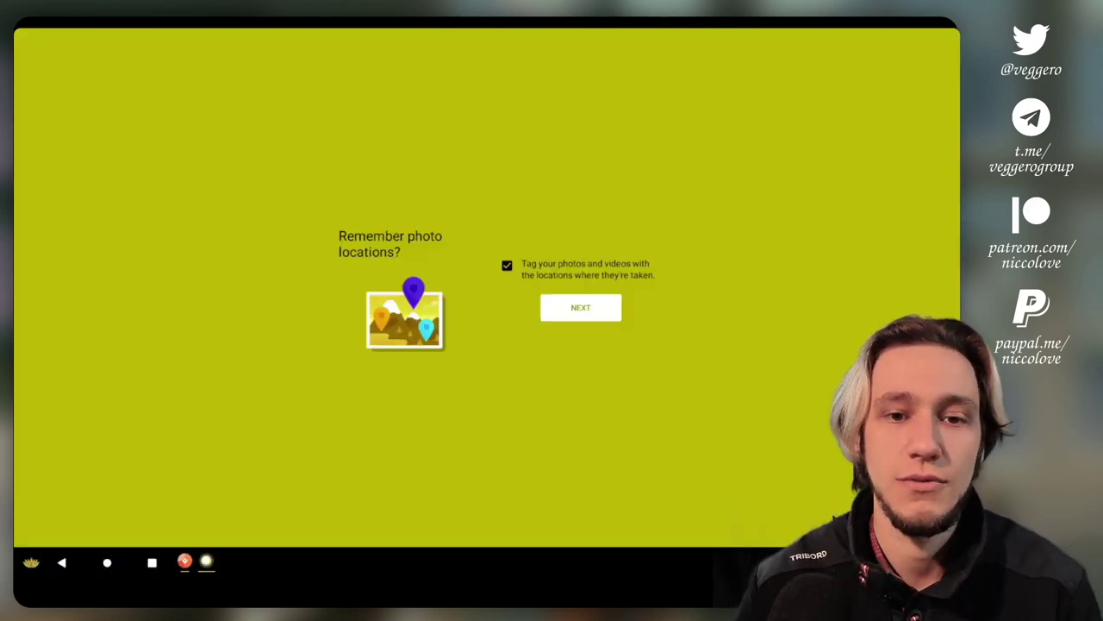
pyautogui.click(578, 312)
pyautogui.click(526, 289)
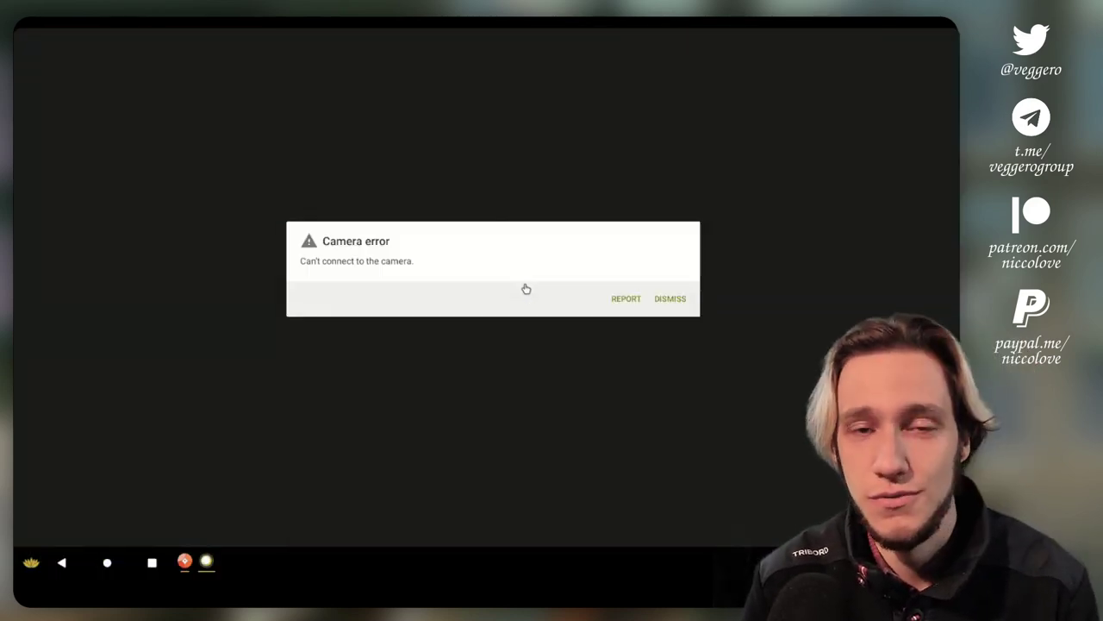
pyautogui.click(677, 300)
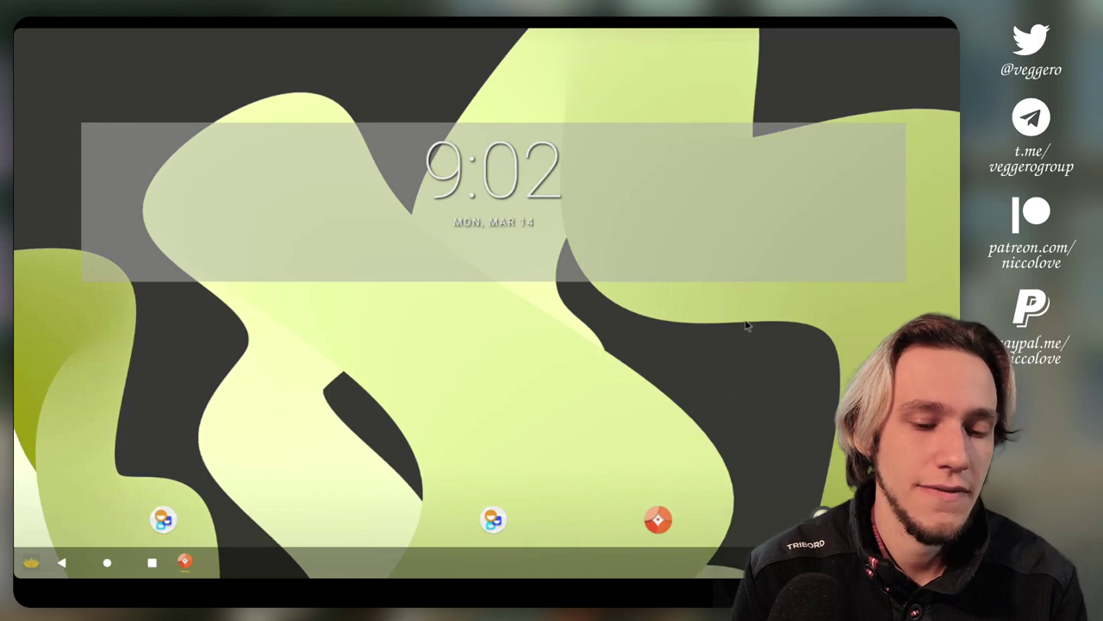
# - Open the Android Contacts app and move its window slightly higher on the Android desktop
pyautogui.click(161, 518)
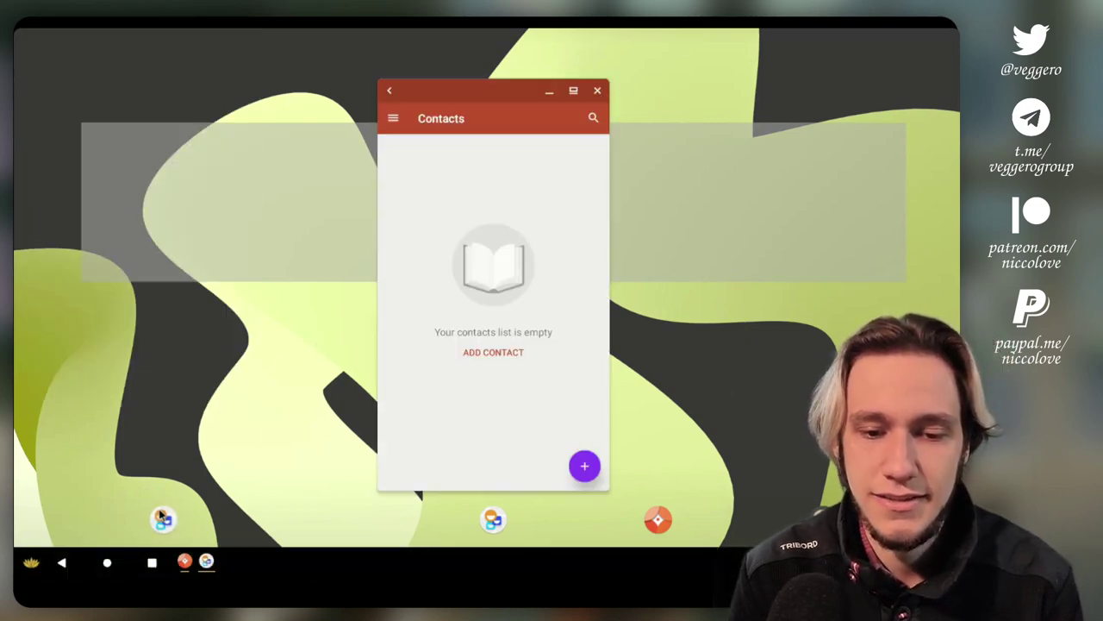
pyautogui.moveTo(446, 89); pyautogui.dragTo(459, 59)
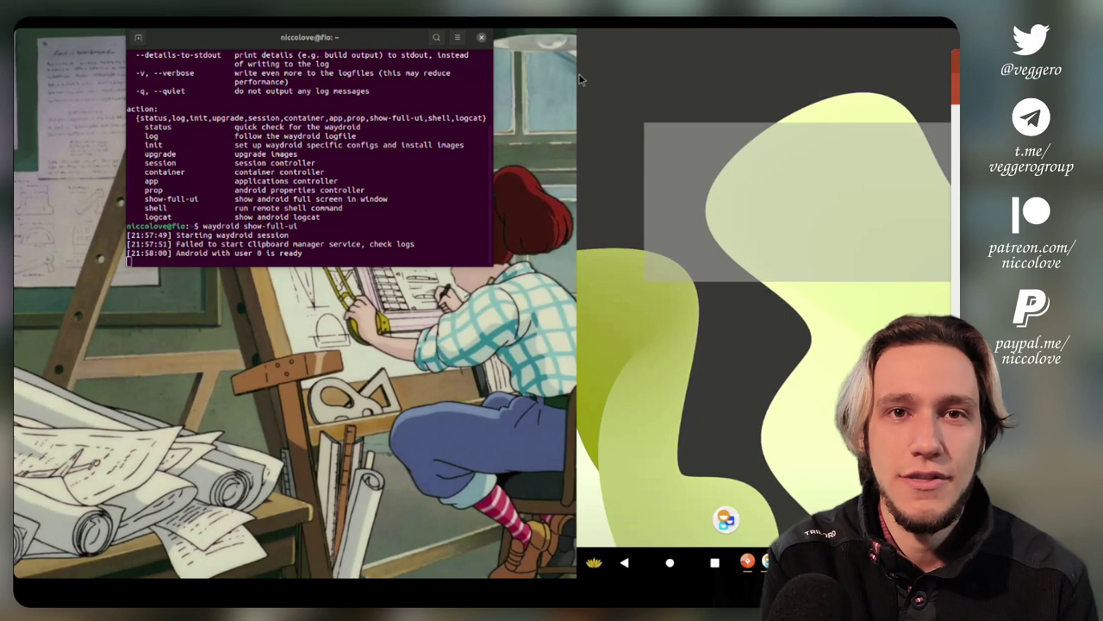
pyautogui.moveTo(743, 40); pyautogui.dragTo(592, 28)
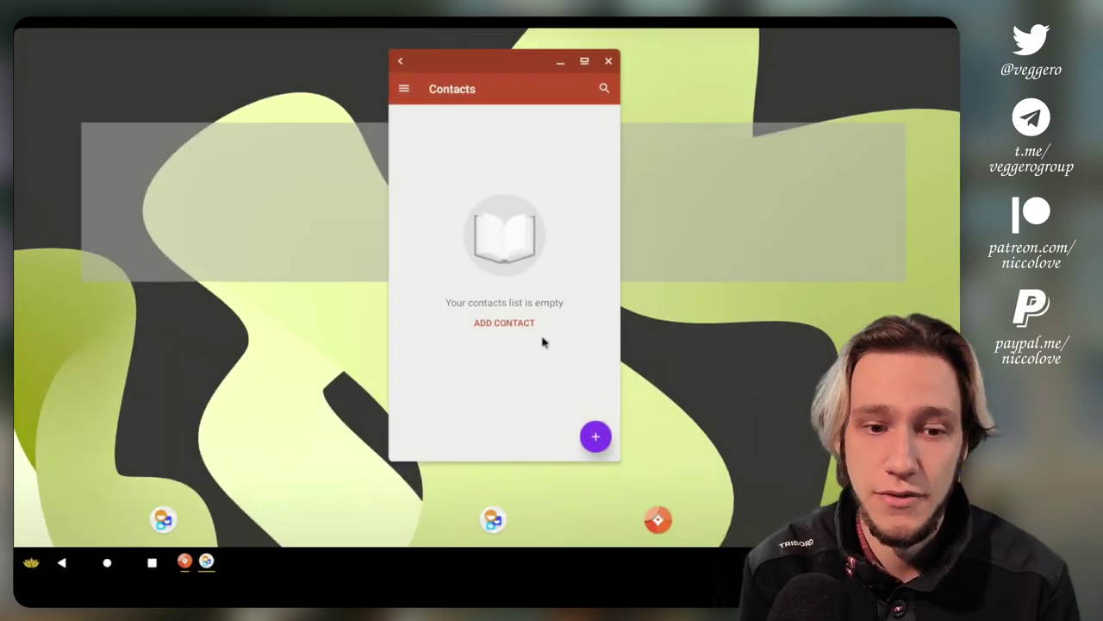
# - Start a new contact with first name "ß" and last name "Hi", and hide the on-screen keyboard
pyautogui.click(595, 436)
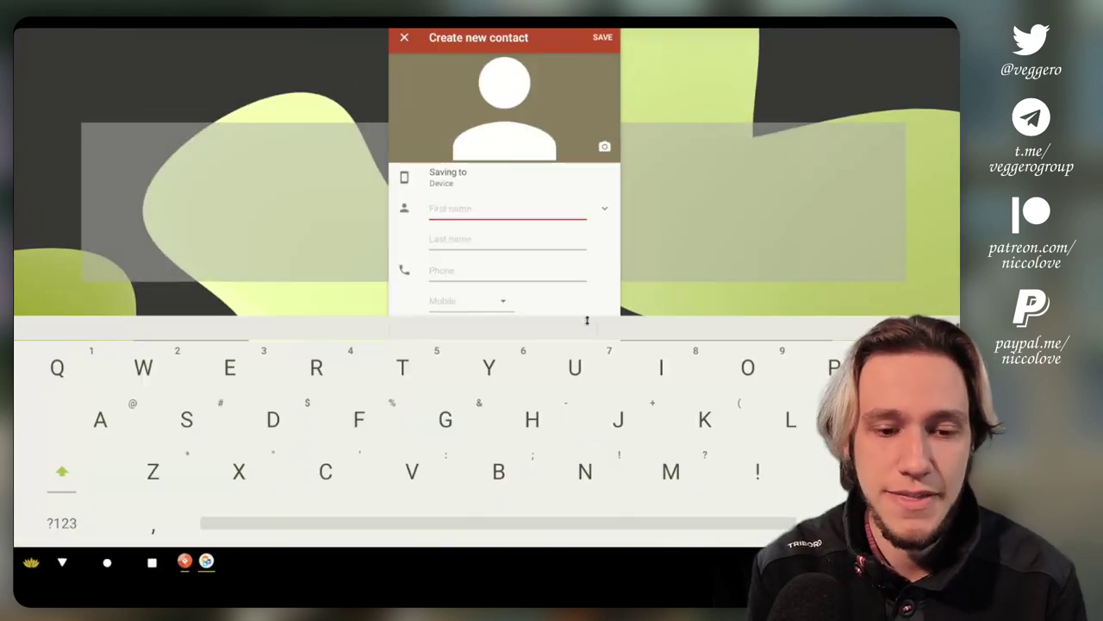
pyautogui.write('ß')
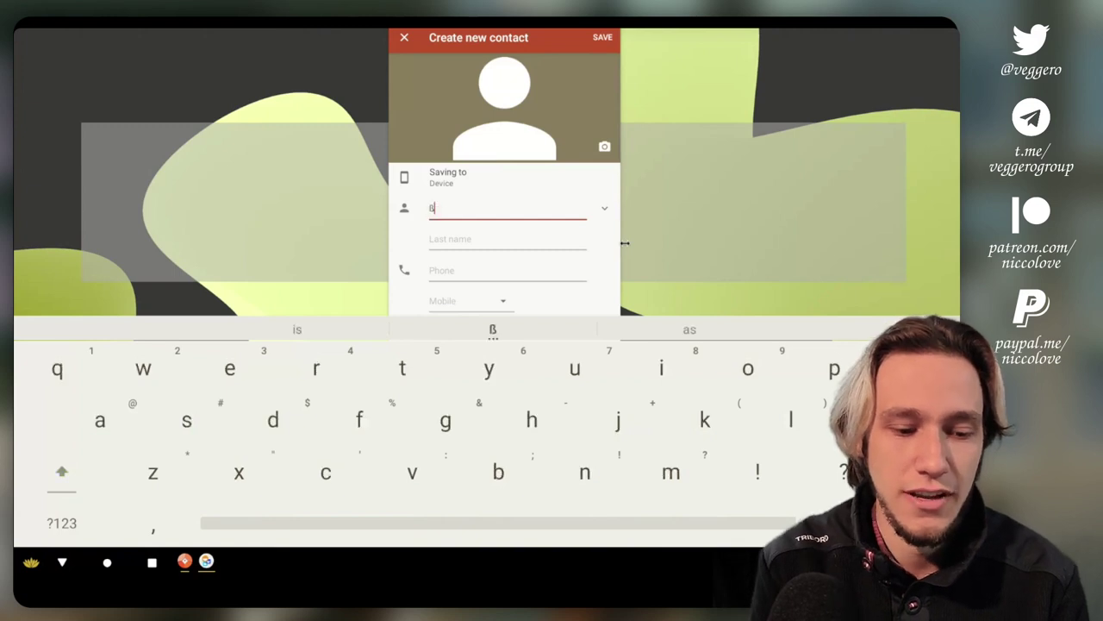
pyautogui.click(469, 241)
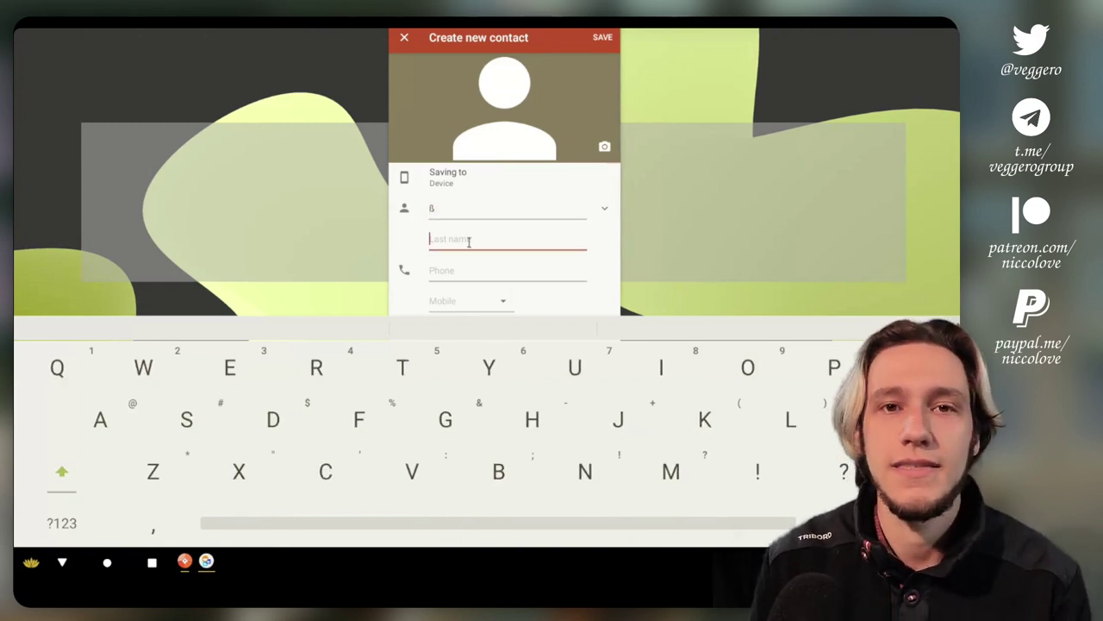
pyautogui.click(526, 418)
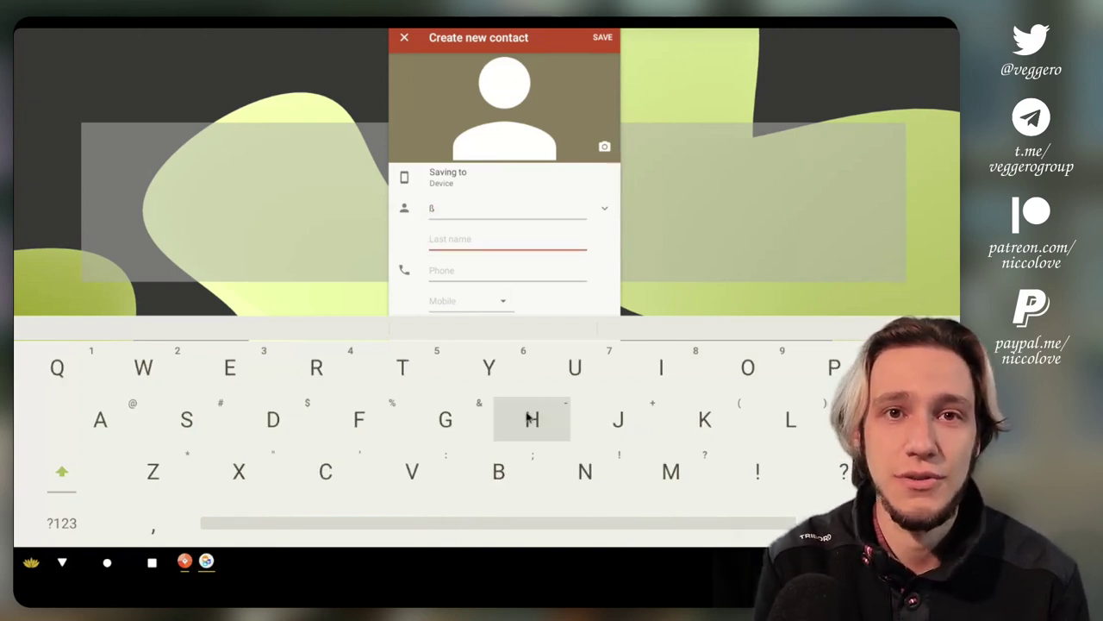
pyautogui.click(673, 365)
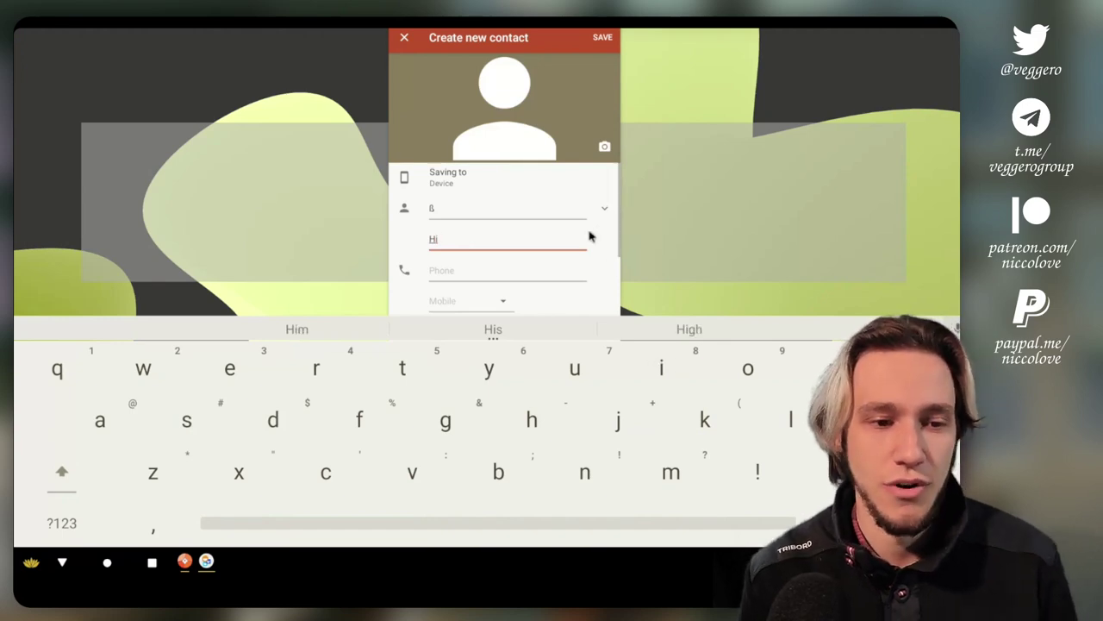
pyautogui.click(65, 564)
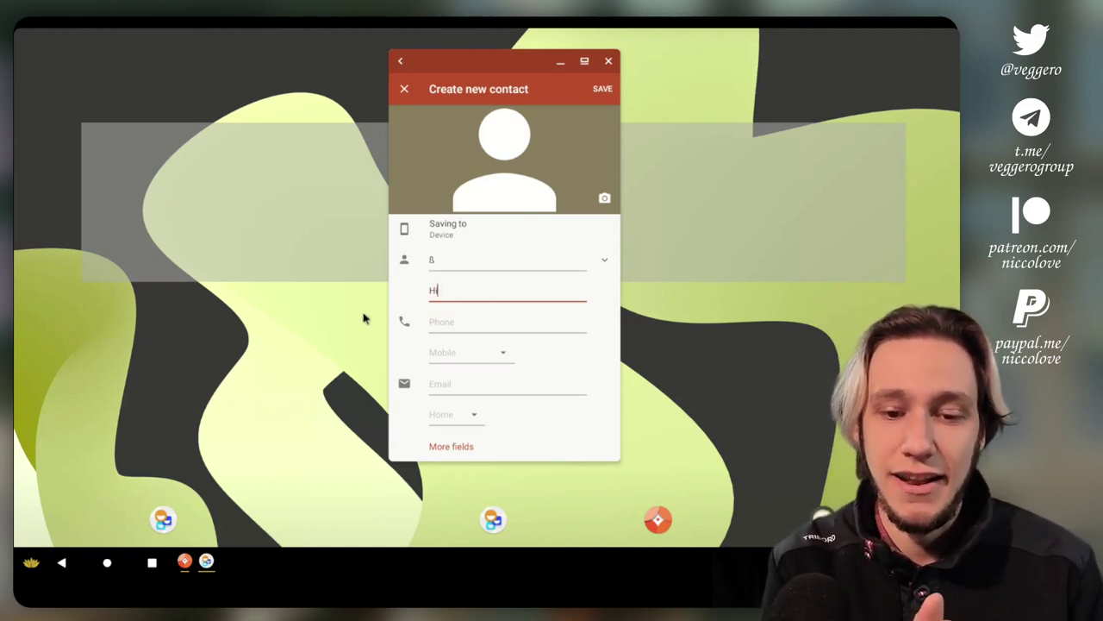
pyautogui.moveTo(448, 68); pyautogui.dragTo(572, 38)
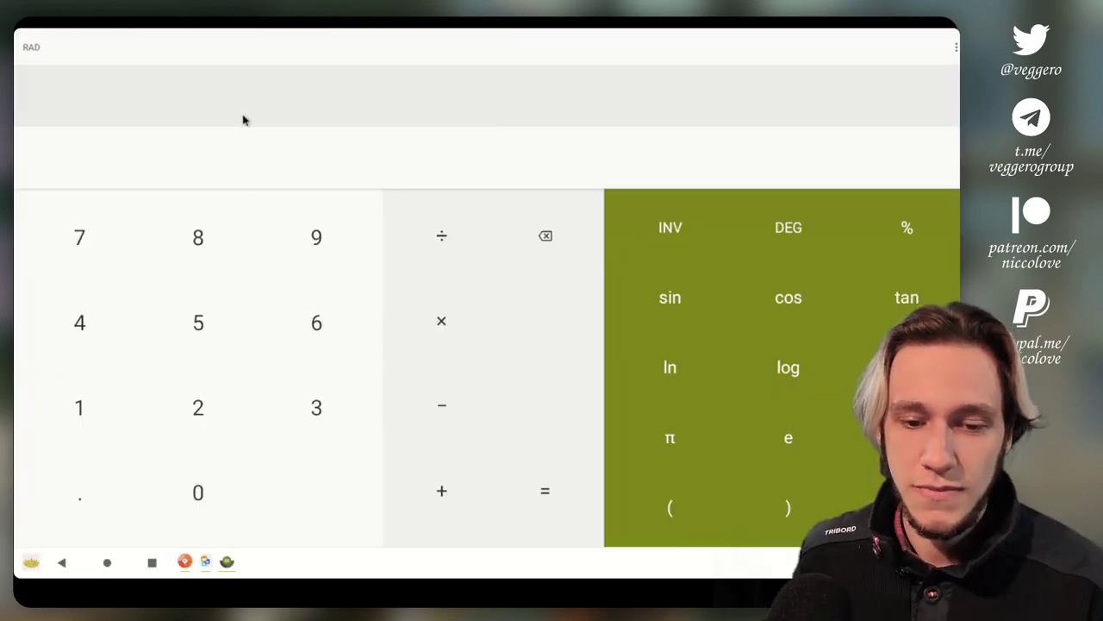
# - Launch the Calendar app from the Android app list
pyautogui.click(468, 322)
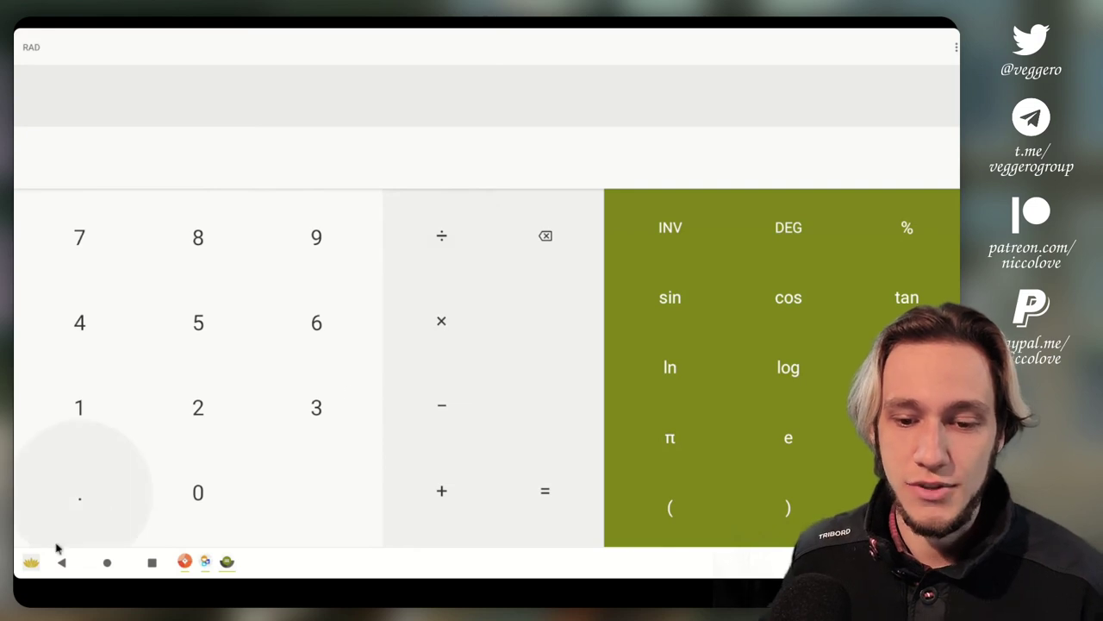
pyautogui.click(31, 562)
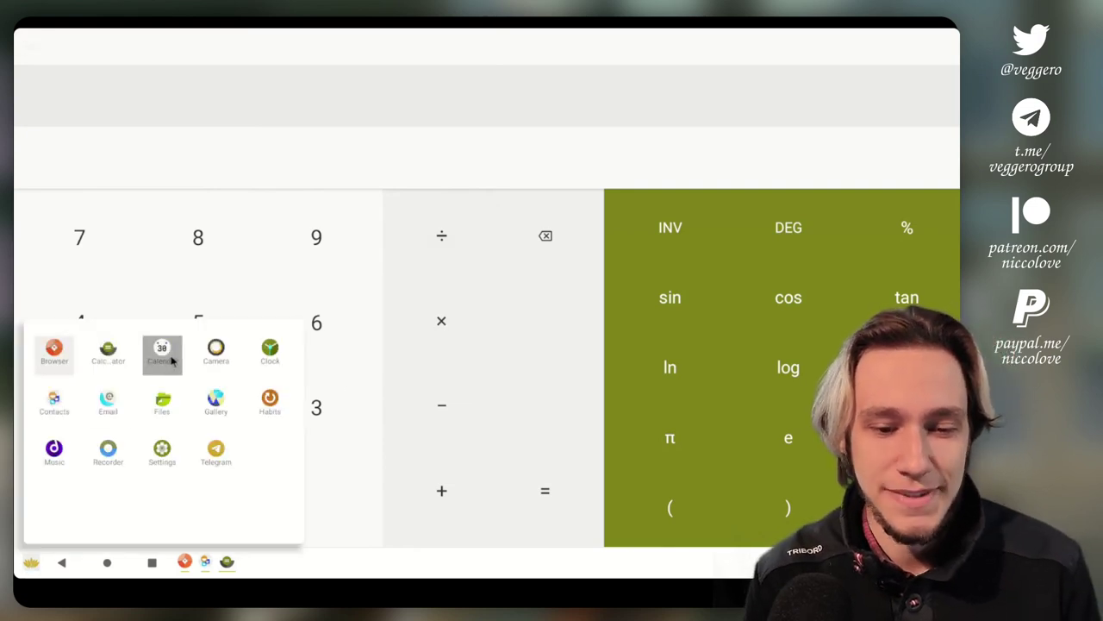
pyautogui.click(163, 355)
pyautogui.moveTo(456, 60); pyautogui.dragTo(591, 86)
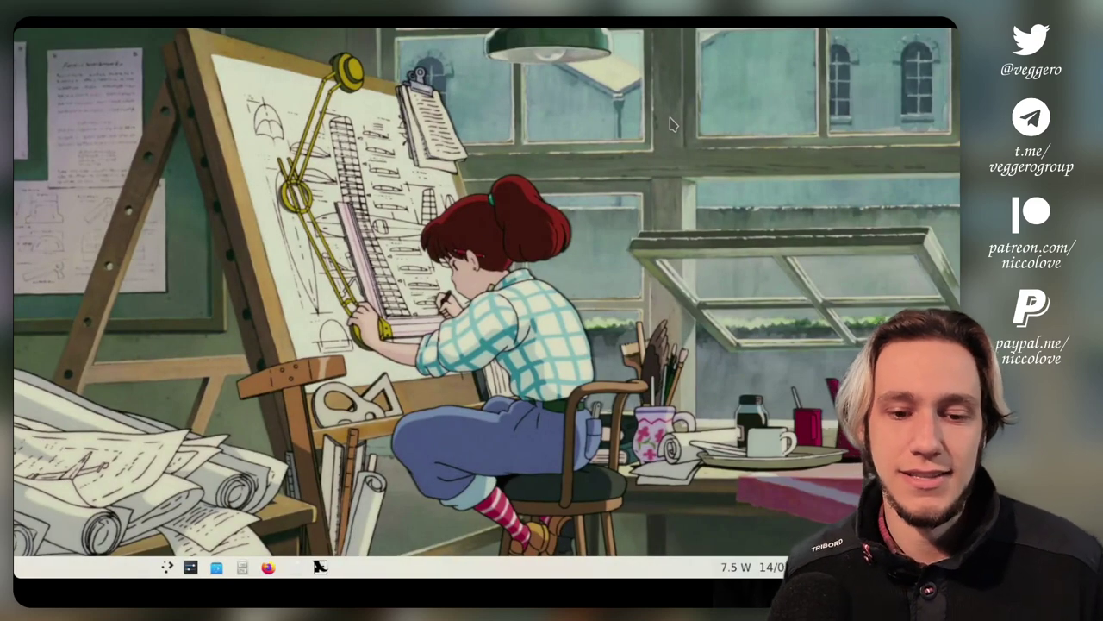
# - View the nested KDE Wayland Compositor window in the overview and switch between it and the empty terminal
pyautogui.press('super')
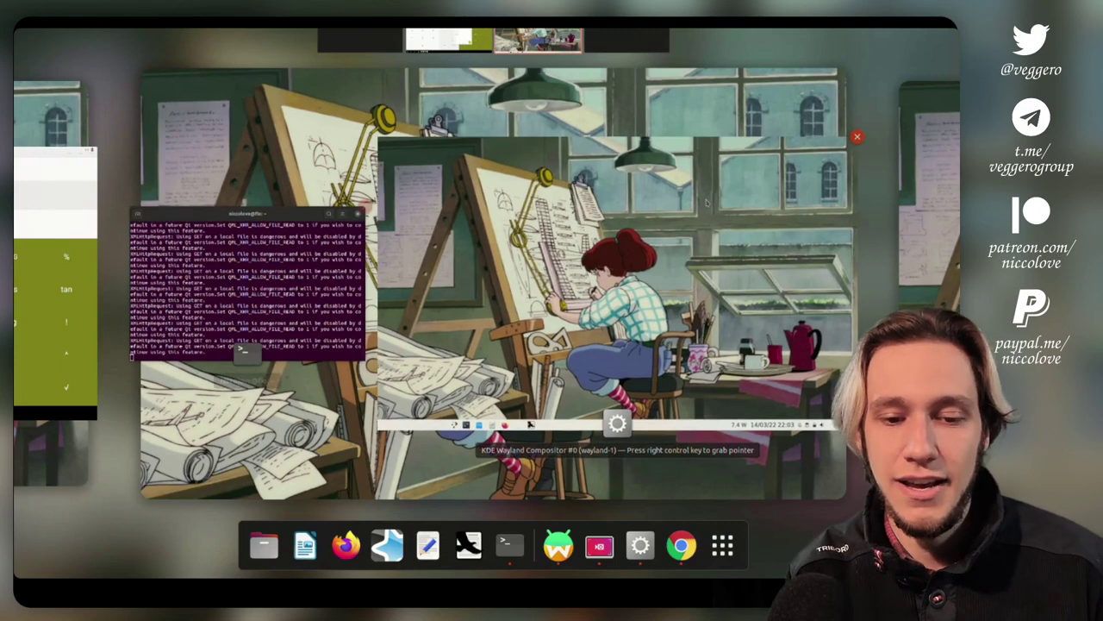
pyautogui.click(707, 203)
pyautogui.press('super')
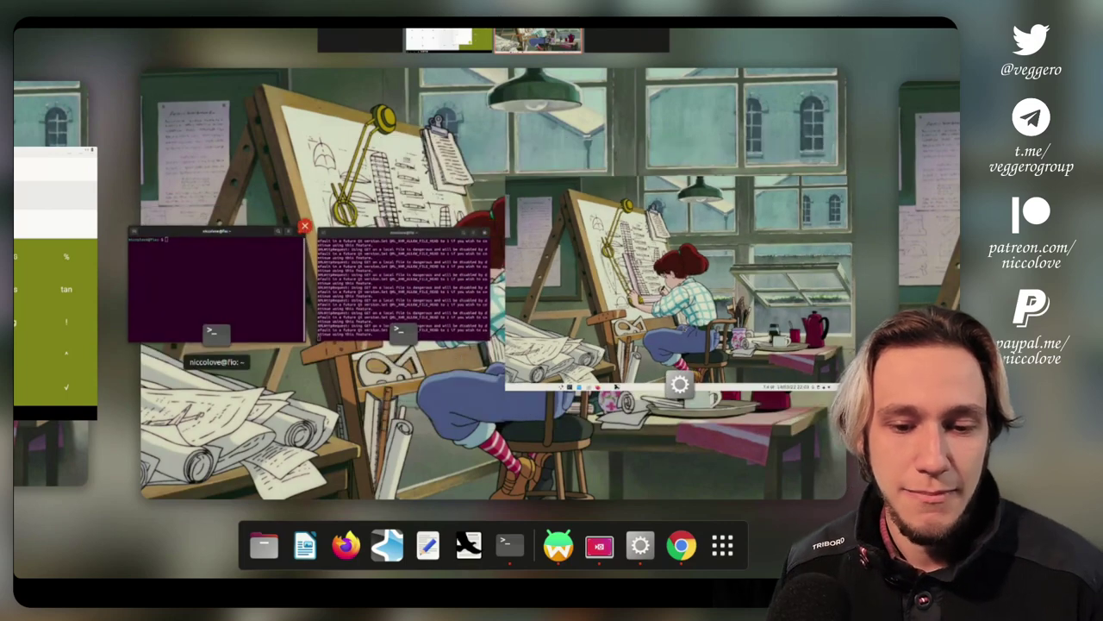
pyautogui.click(241, 285)
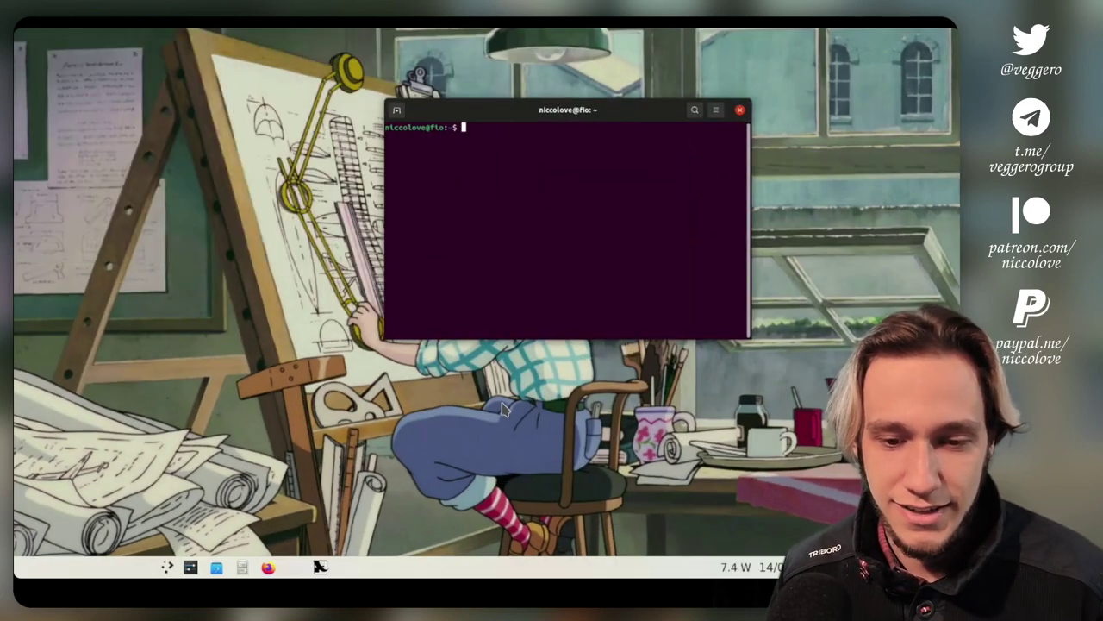
pyautogui.click(504, 410)
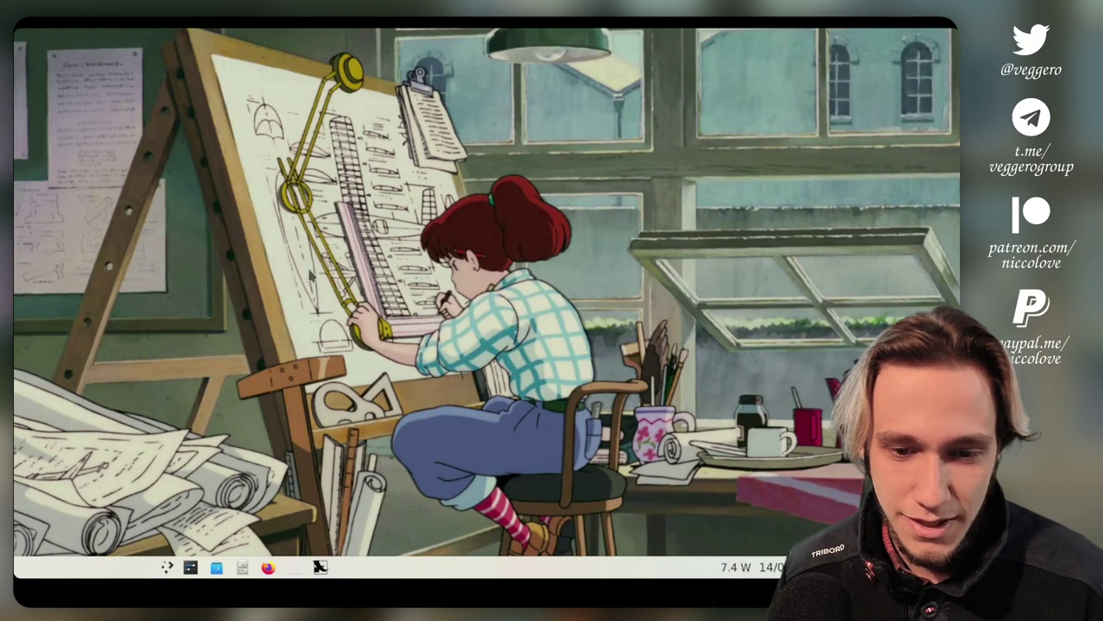
# - Recall the command "dbus-launch kwin_wayland --height 900 --width 1300 --exit-with-session plasmashell" in the empty terminal, and return to the Plasma session
pyautogui.hotkey('alt', 'Tab')
pyautogui.press('Up')
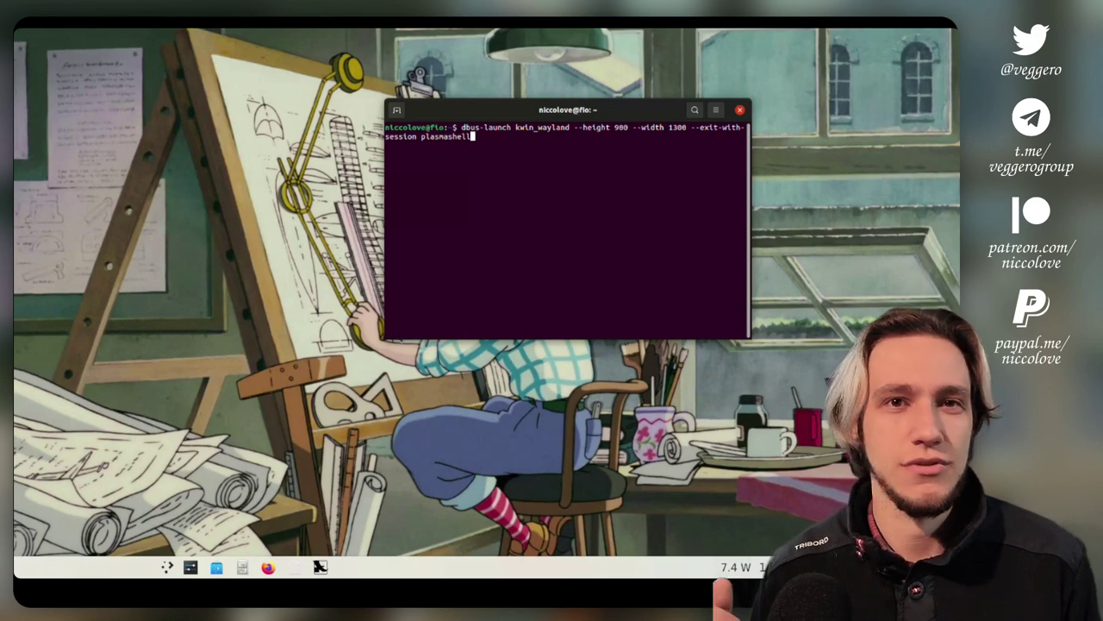
pyautogui.moveTo(462, 127)
pyautogui.mouseDown()
pyautogui.moveTo(571, 137)
pyautogui.moveTo(462, 128)
pyautogui.mouseUp()
pyautogui.hotkey('alt', 'Tab')
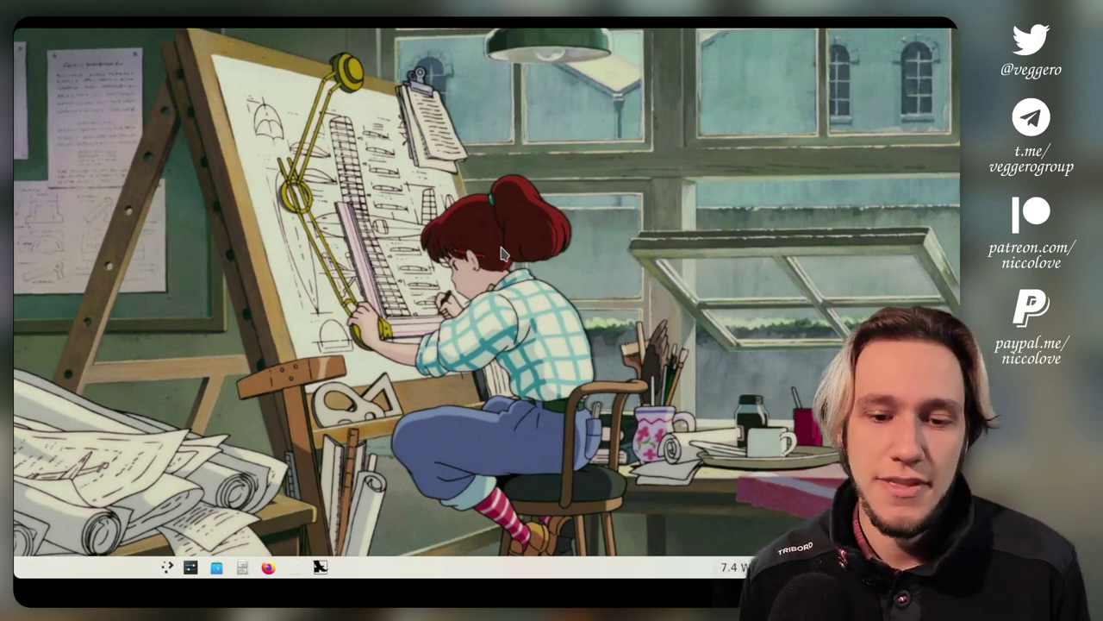
# - Open the Plasma desktop's wallpaper settings and the Display Configuration page of System Settings
pyautogui.rightClick(493, 567)
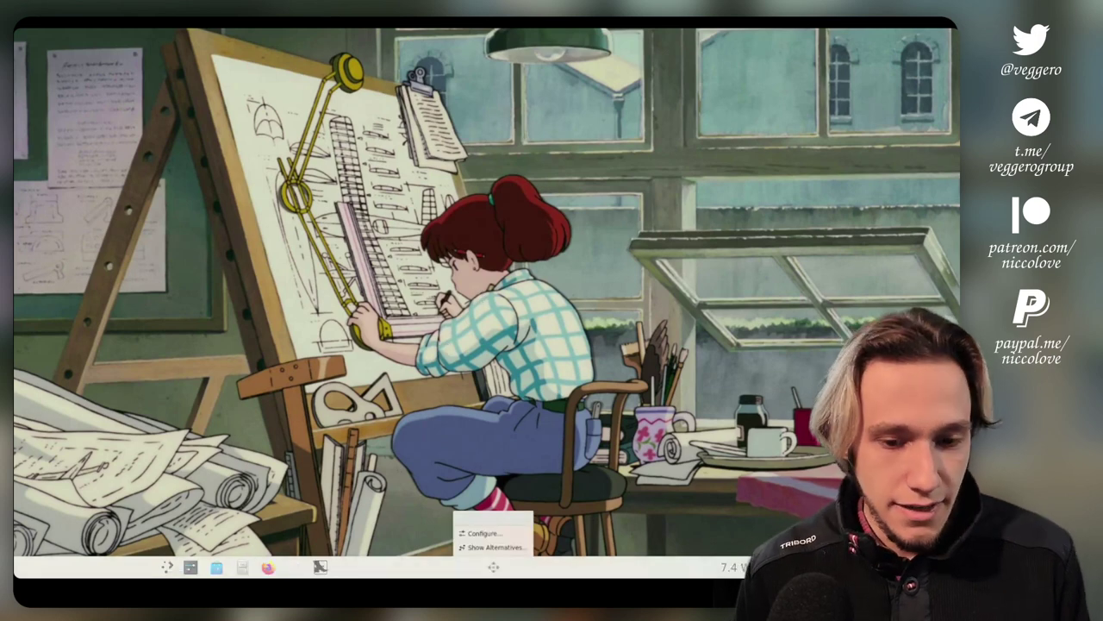
pyautogui.click(617, 515)
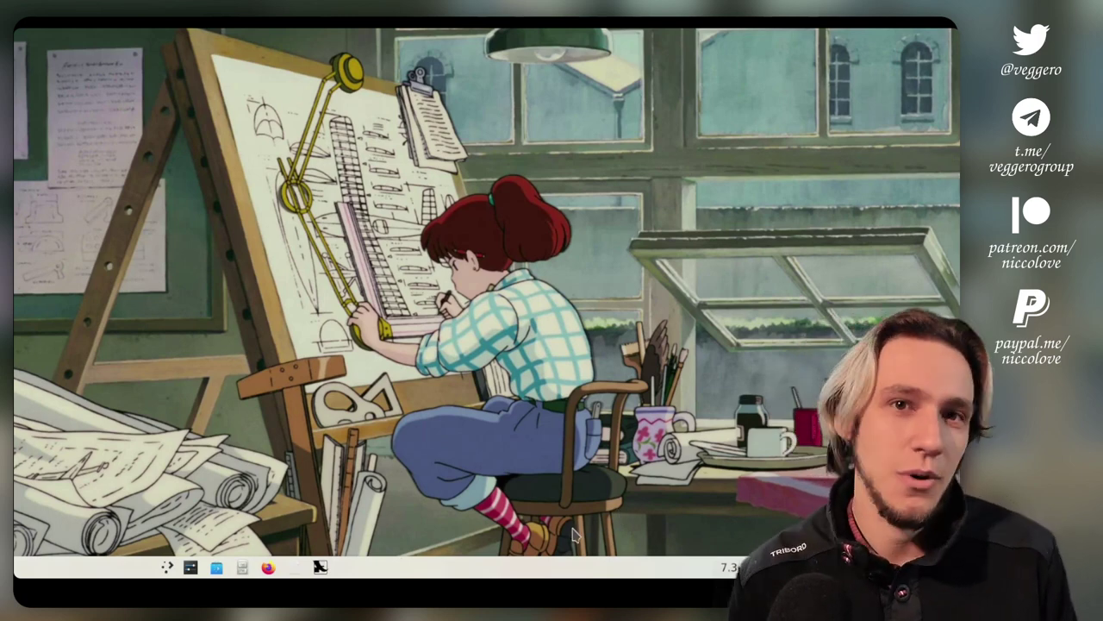
pyautogui.rightClick(518, 522)
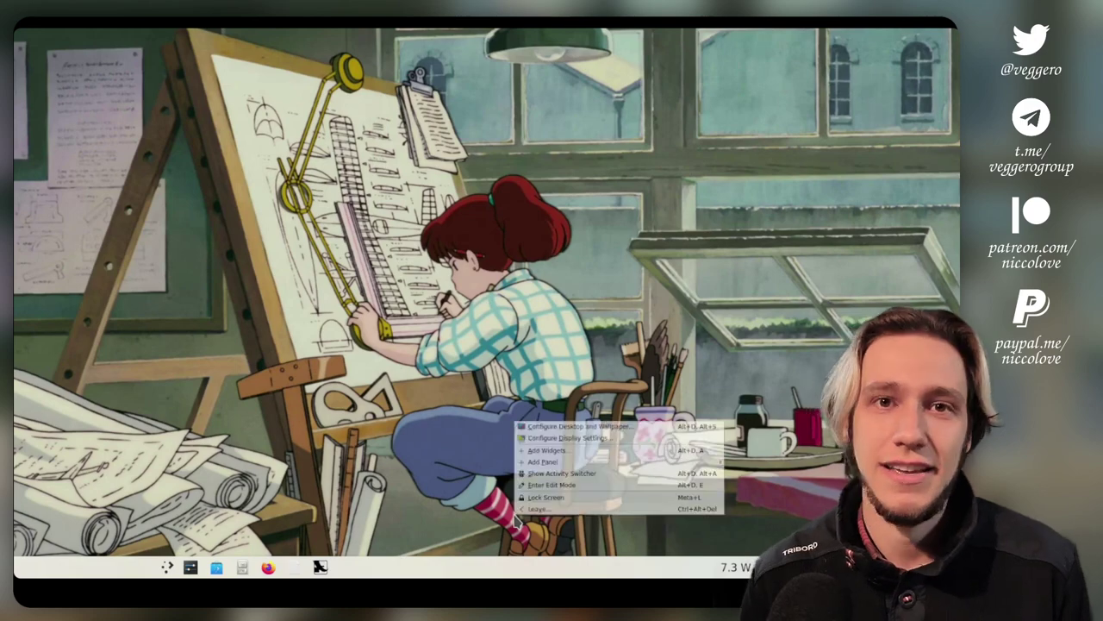
pyautogui.click(558, 431)
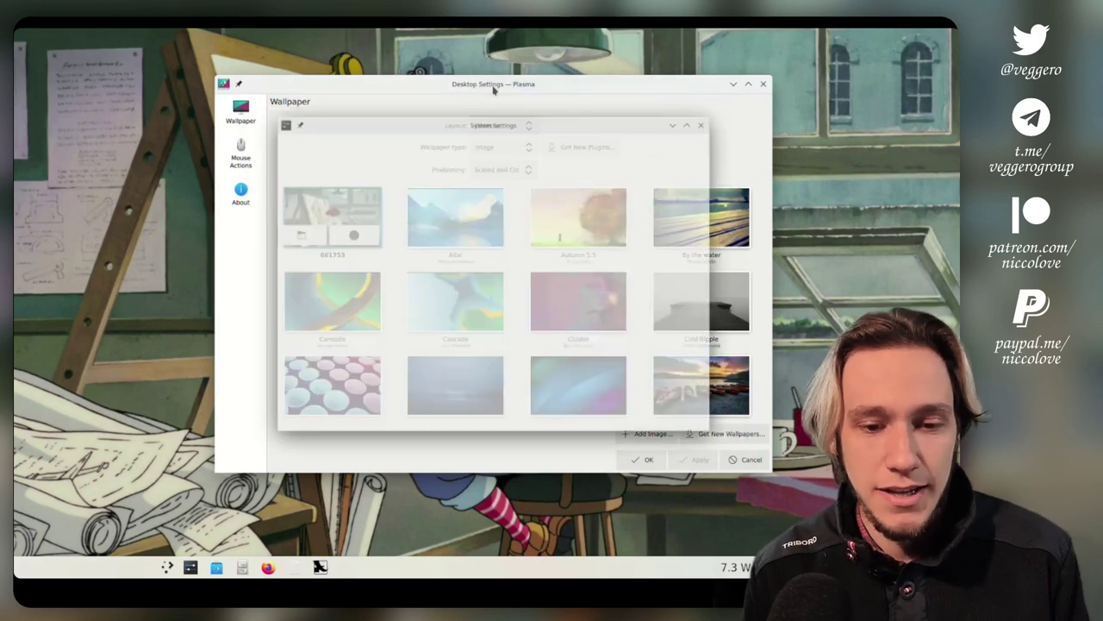
pyautogui.click(395, 98)
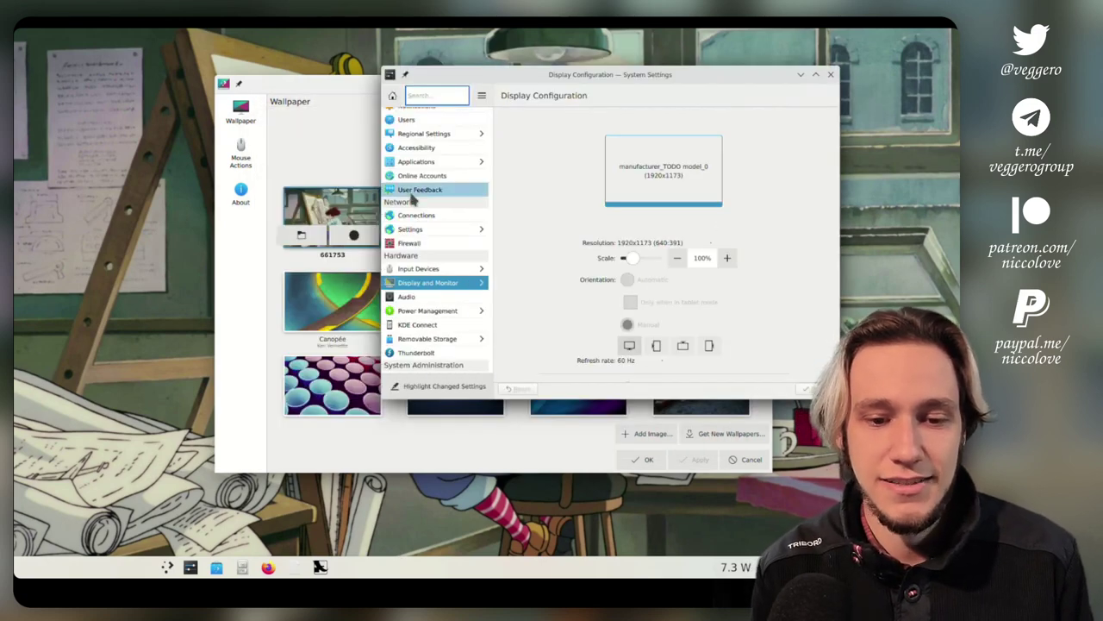
# - Apply the Breeze Dark Plasma style in the Appearance section of System Settings
pyautogui.scroll(3, 412, 198)
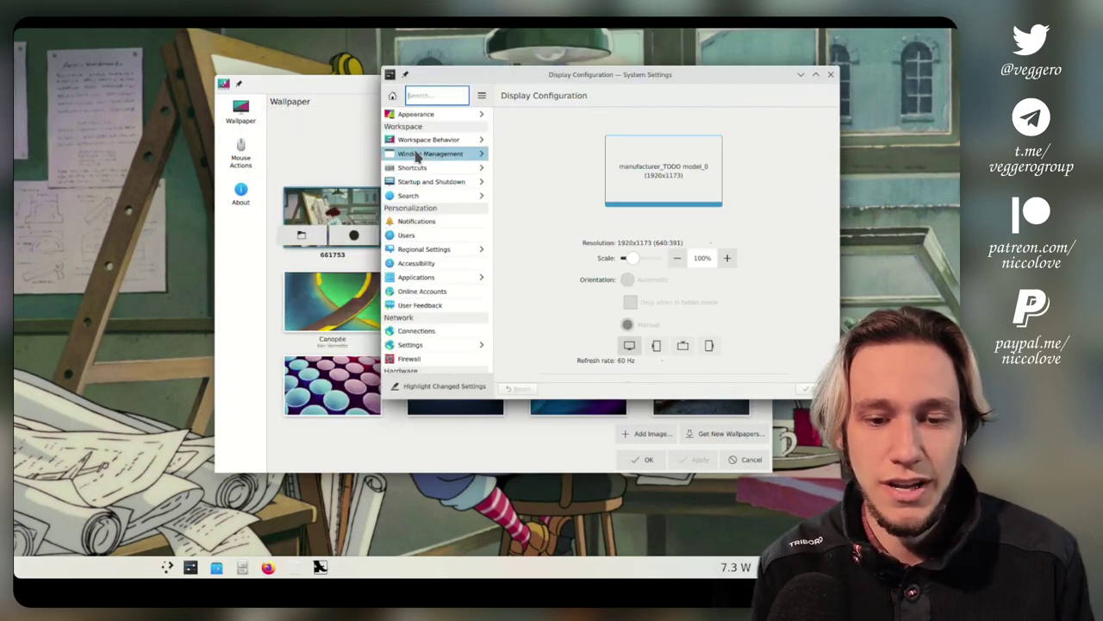
pyautogui.click(478, 115)
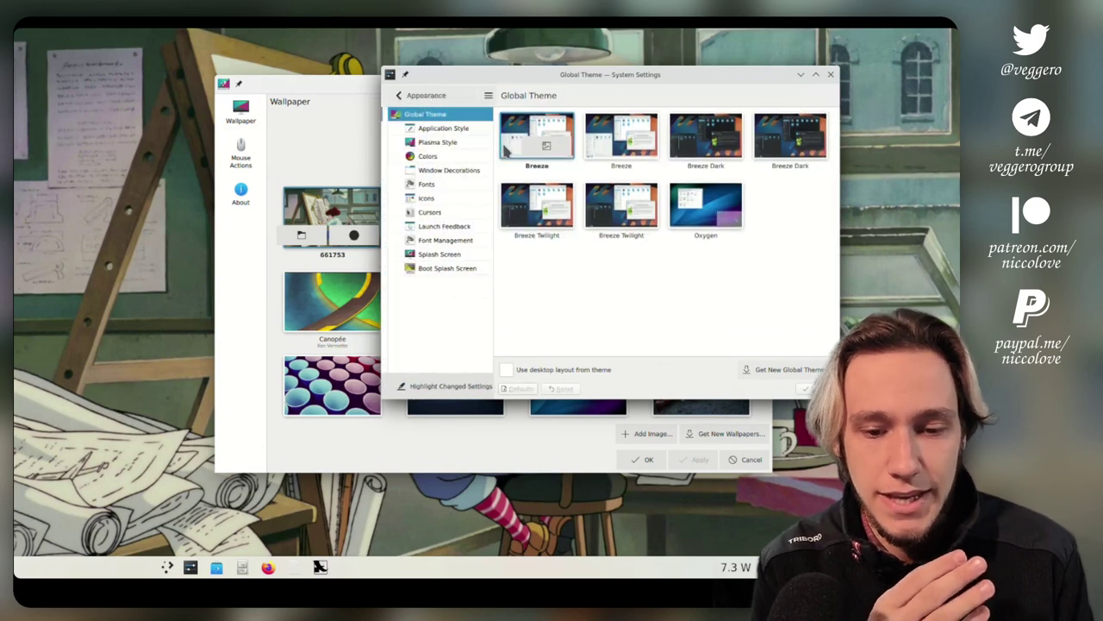
pyautogui.click(488, 144)
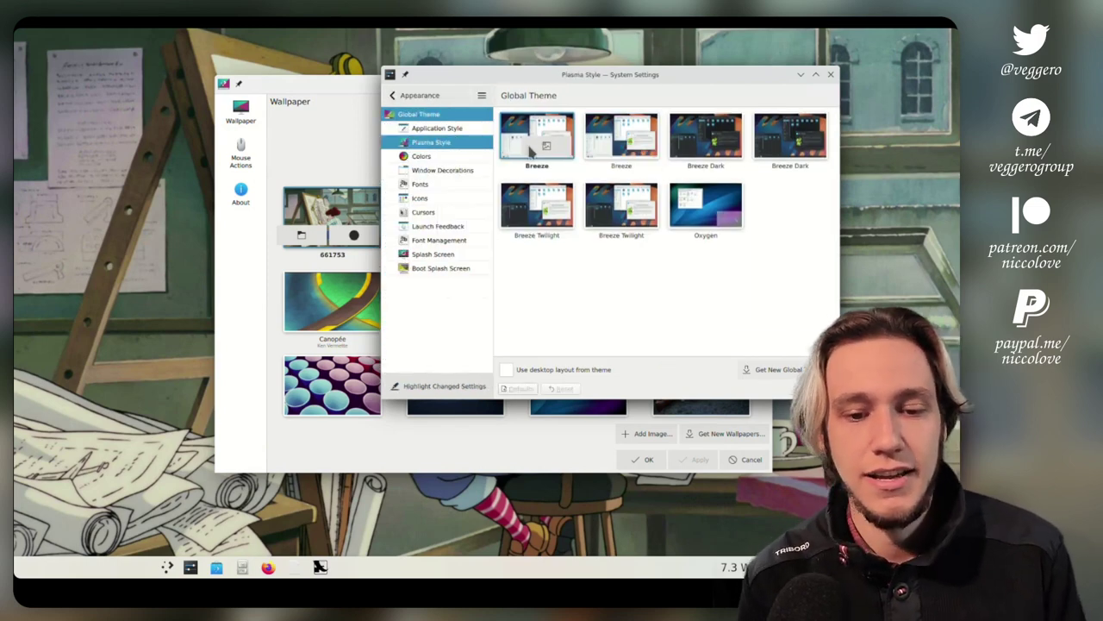
pyautogui.click(676, 169)
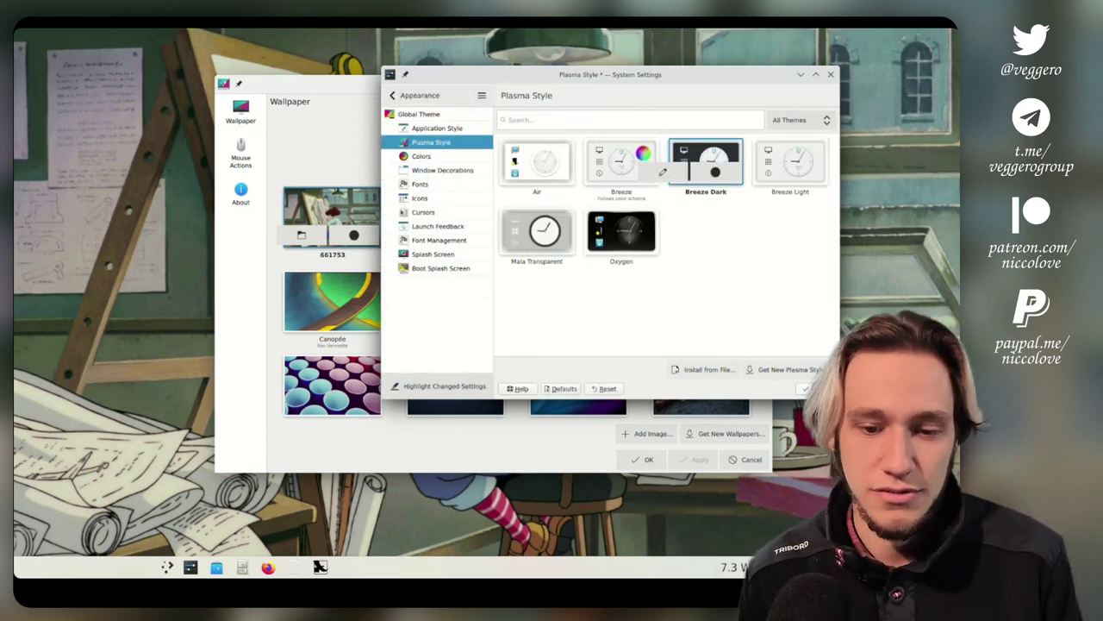
pyautogui.click(808, 389)
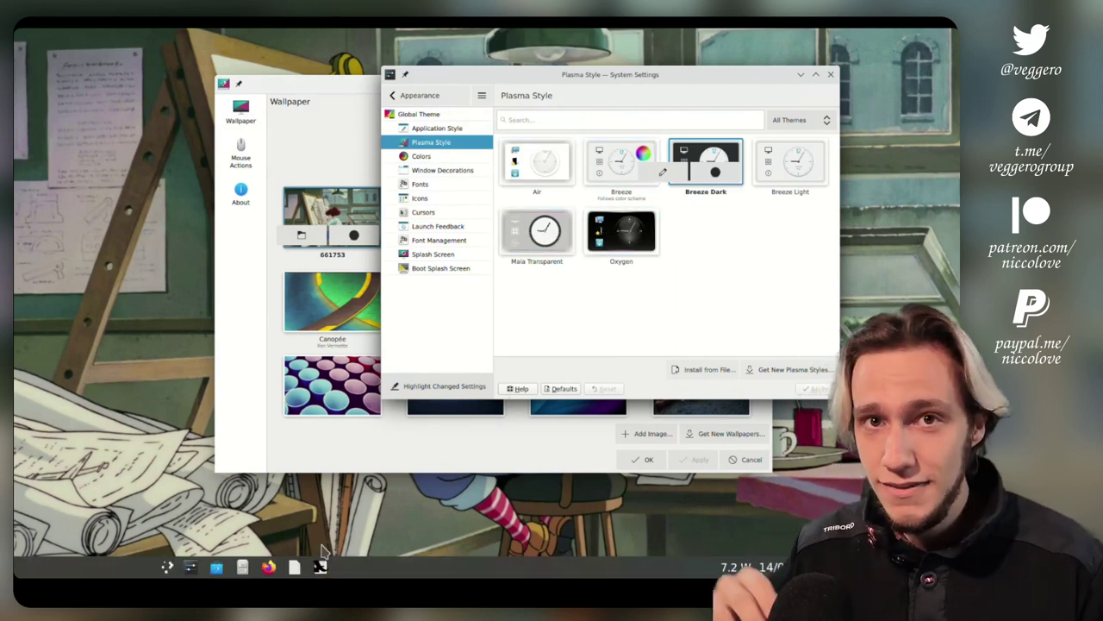
# - Enter edit mode on the Plasma panel and view the Application Launcher's widget options
pyautogui.rightClick(394, 561)
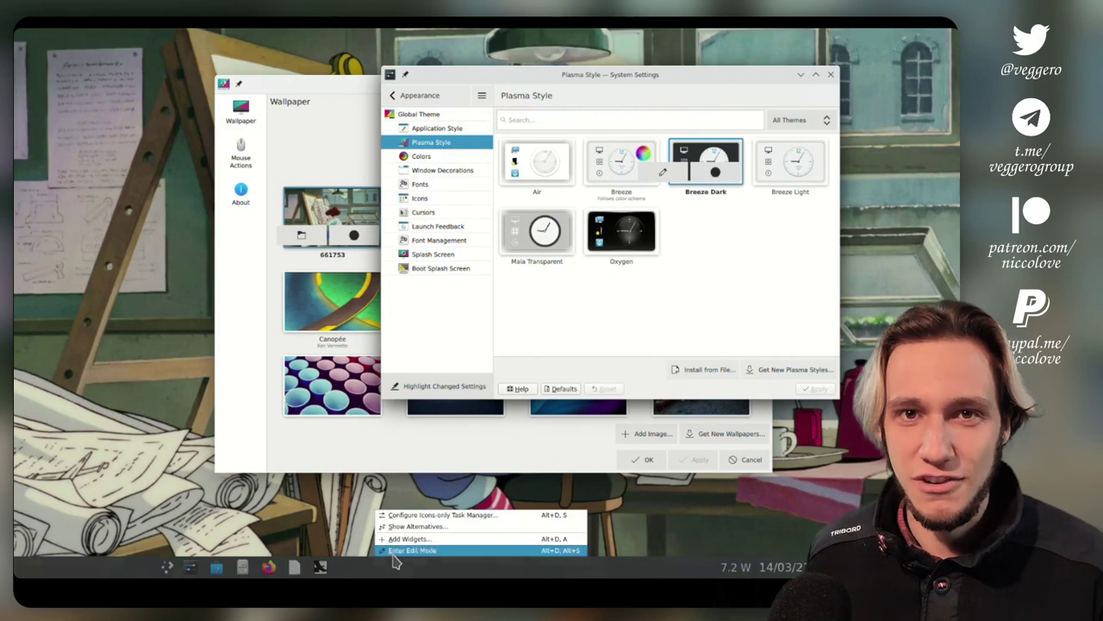
pyautogui.click(394, 552)
pyautogui.moveTo(173, 569)
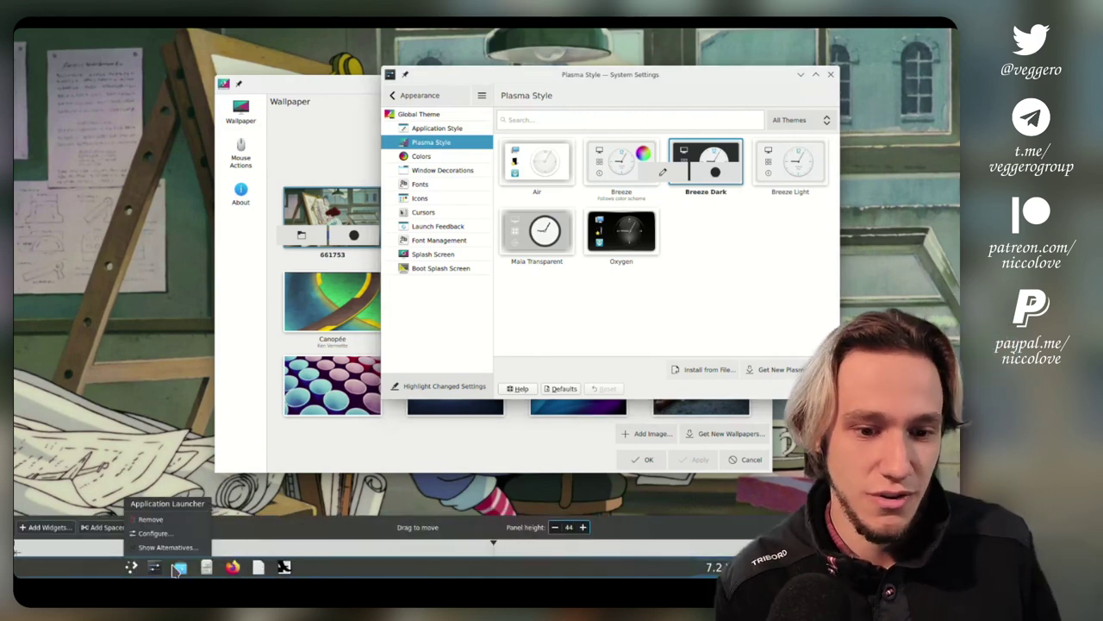
# - Open the Application Launcher and launch Dolphin from the Favorites
pyautogui.click(168, 568)
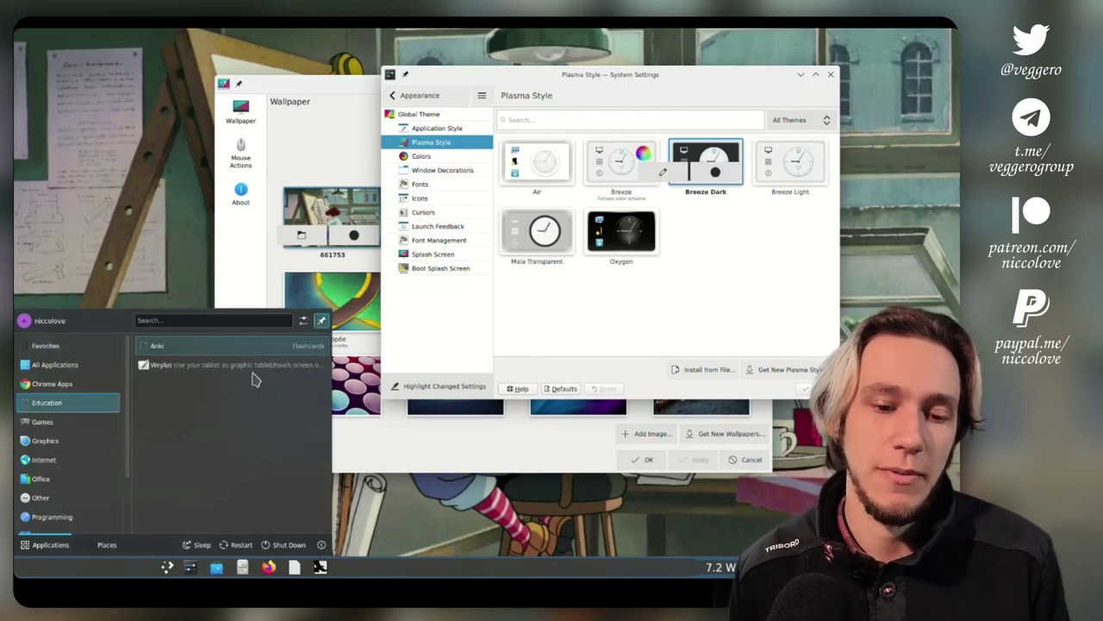
pyautogui.moveTo(76, 363)
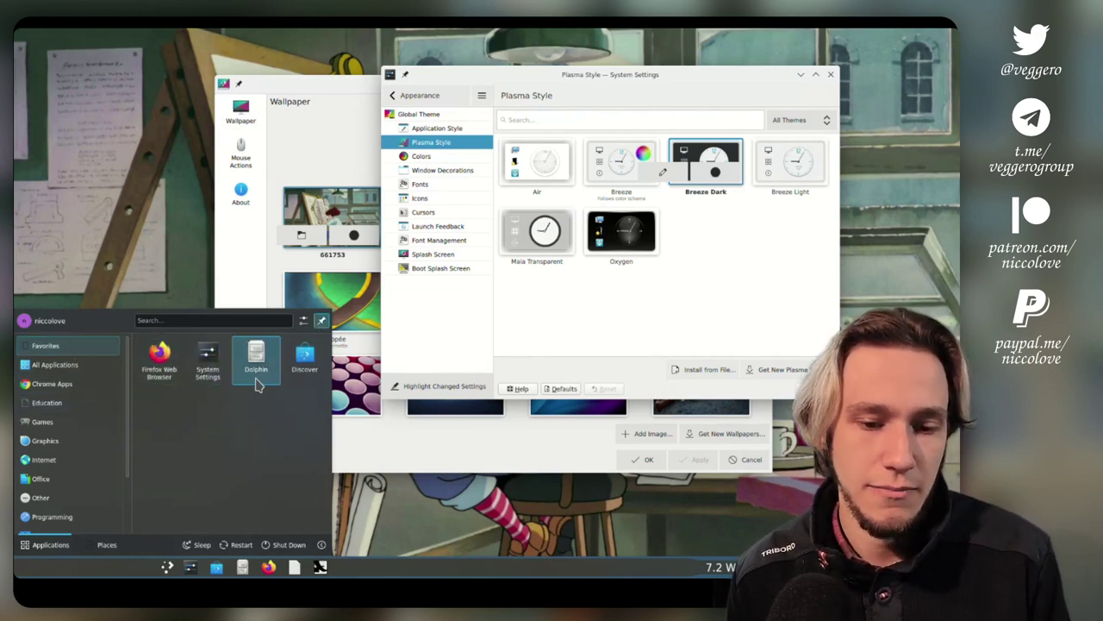
pyautogui.click(258, 369)
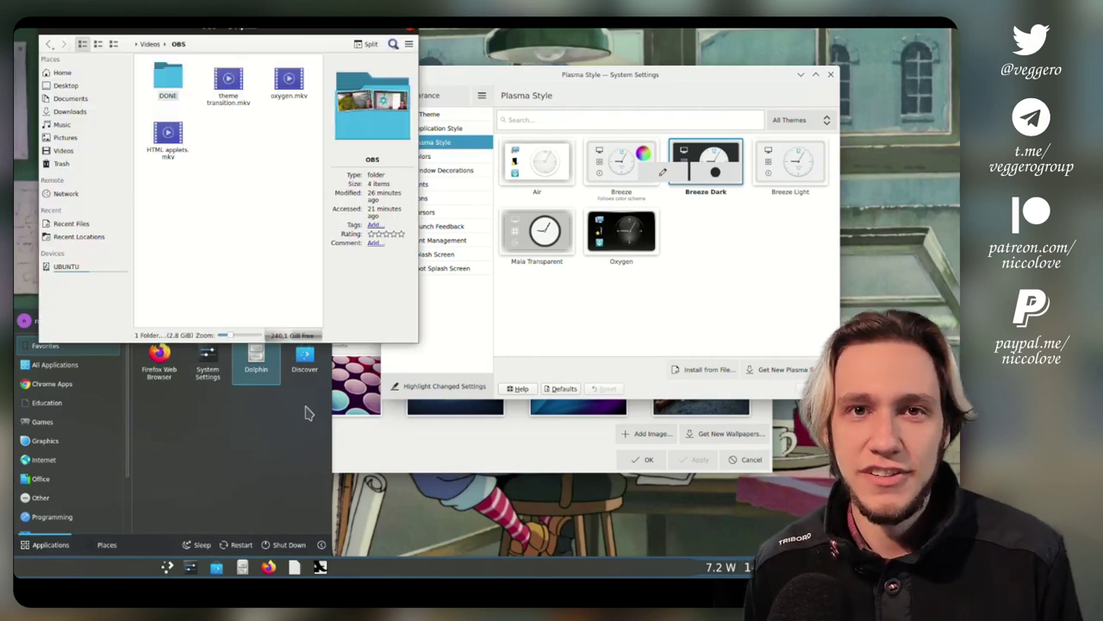
# - Check the open windows in the overview, and reposition the Dolphin and System Settings windows over the nested Plasma desktop
pyautogui.press('super+w')
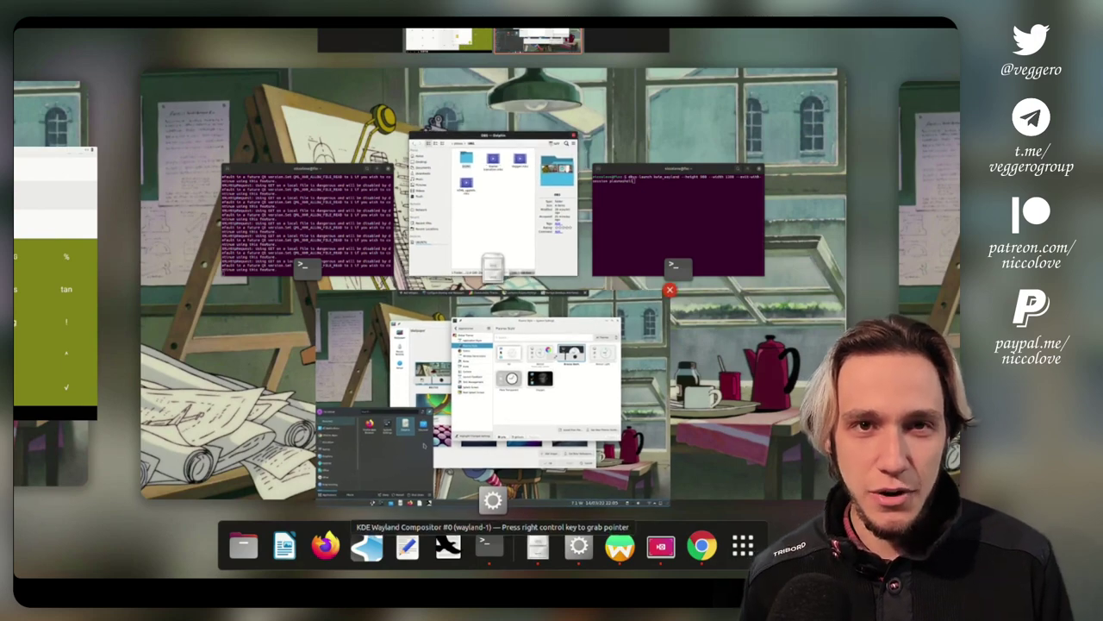
pyautogui.click(493, 302)
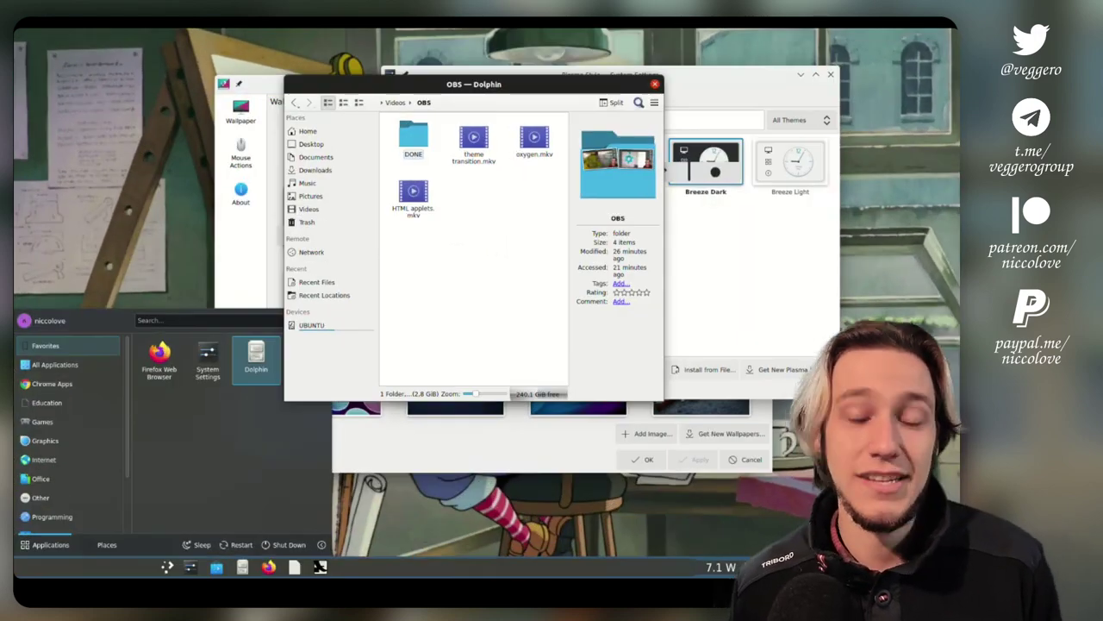
pyautogui.moveTo(474, 84); pyautogui.dragTo(649, 174)
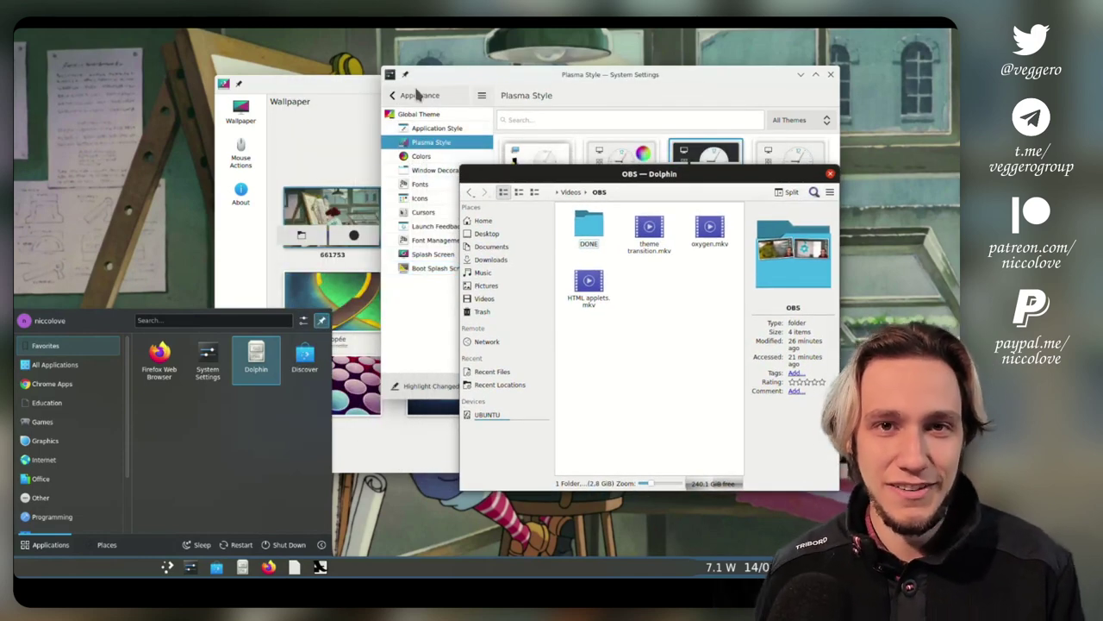
pyautogui.moveTo(447, 78); pyautogui.dragTo(496, 89)
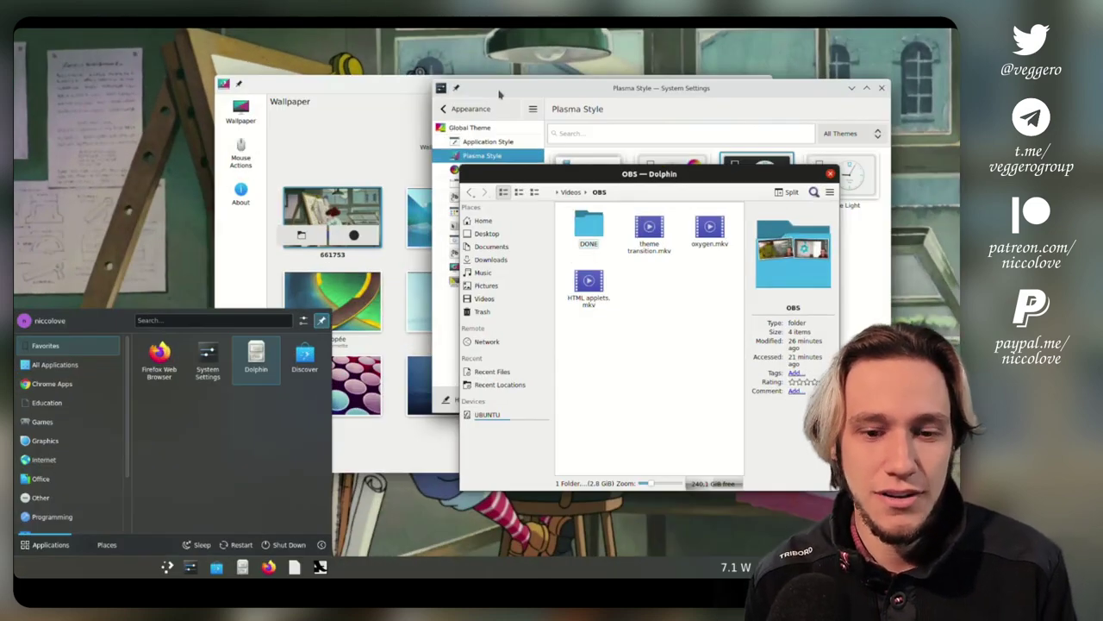
pyautogui.moveTo(649, 173); pyautogui.dragTo(704, 201)
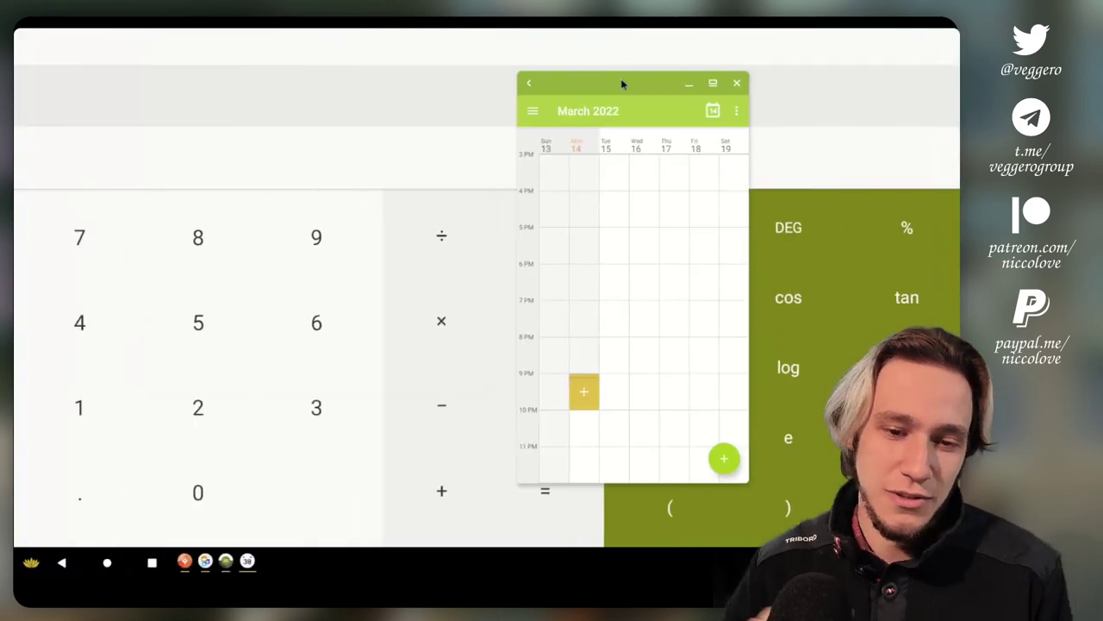
# - Move the Android Calendar window over the calculator, and stop the Waydroid session from its "waydroid show-full-ui" terminal
pyautogui.moveTo(621, 84); pyautogui.dragTo(662, 89)
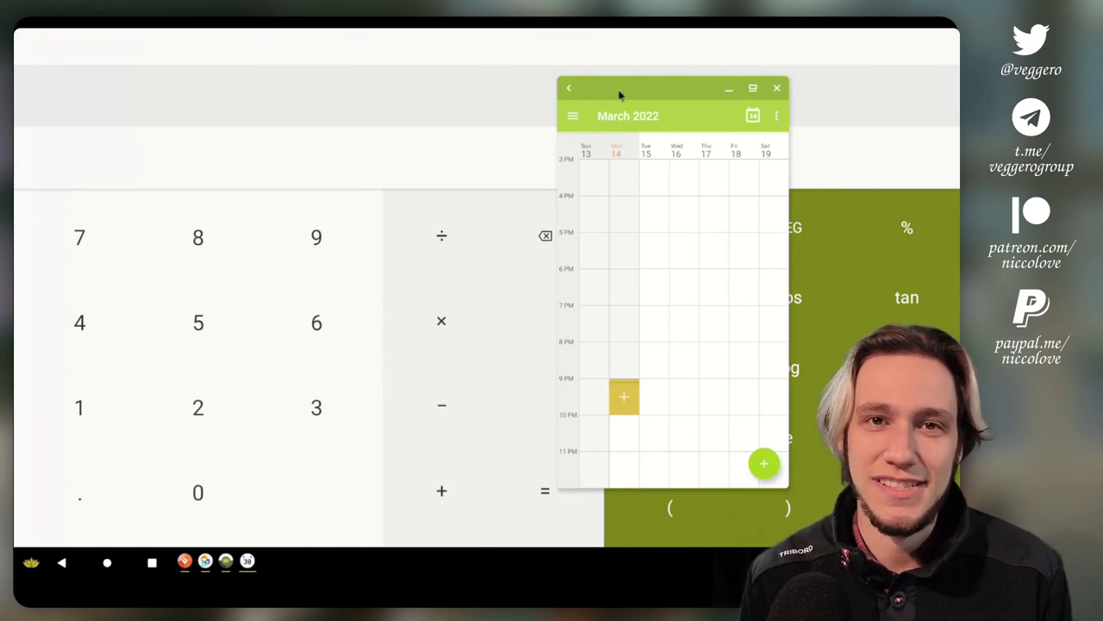
pyautogui.press('super')
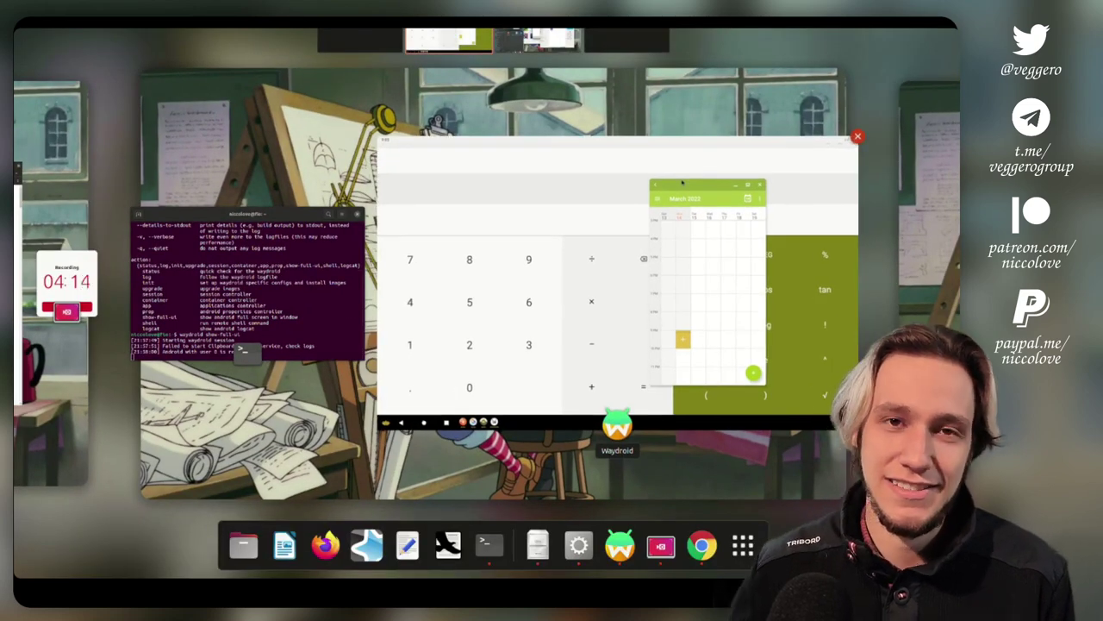
pyautogui.click(682, 182)
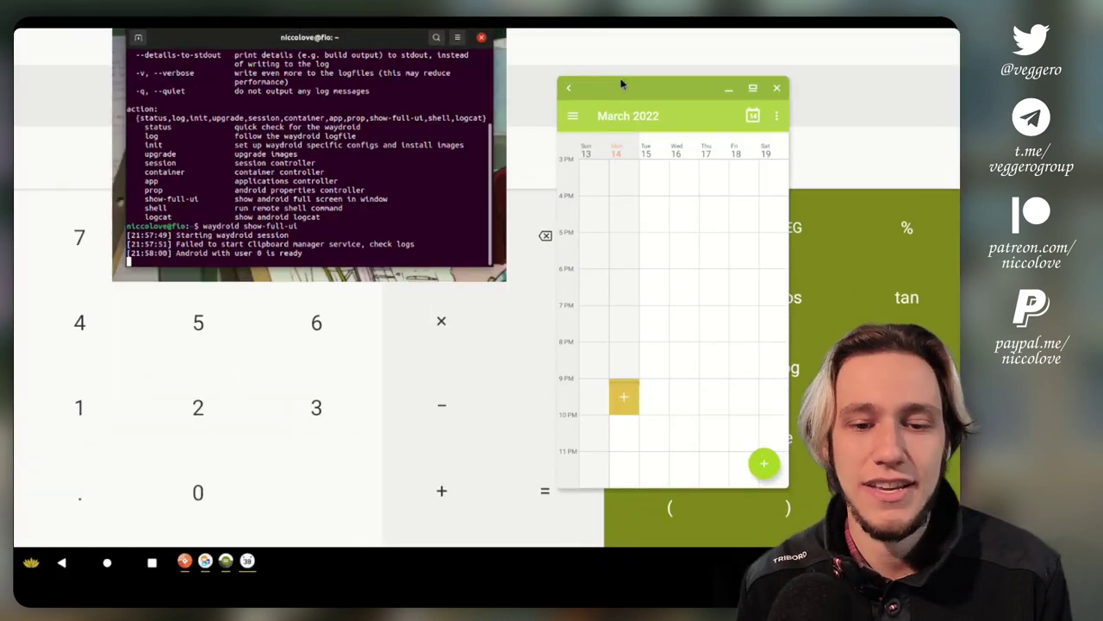
# - Search the GNOME overview for "calc" and launch the native desktop Calculator
pyautogui.press('super')
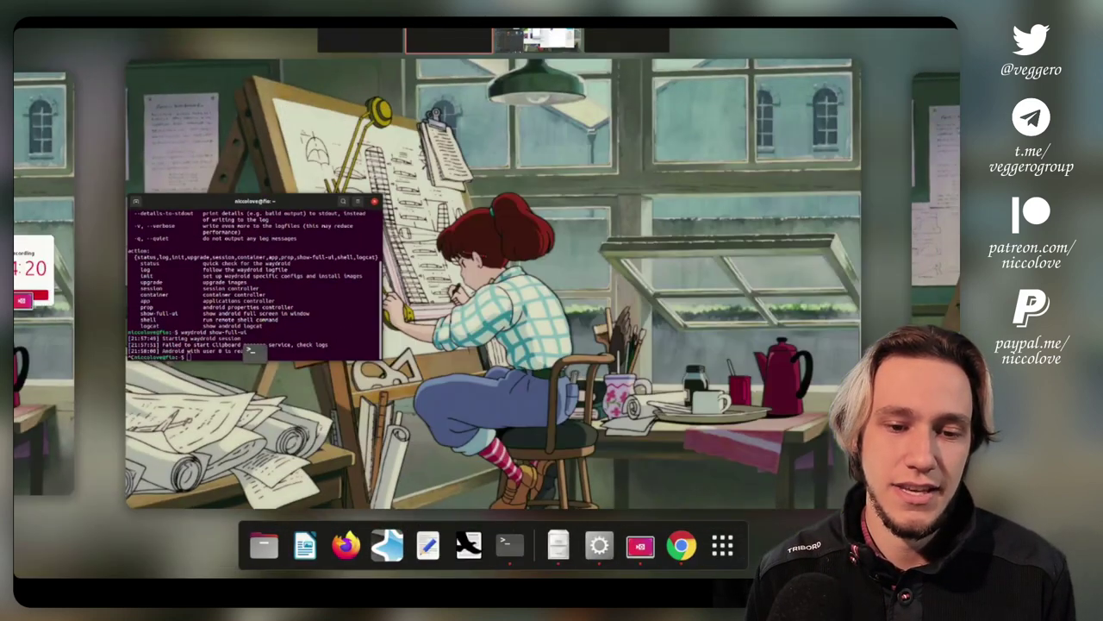
pyautogui.write('calc')
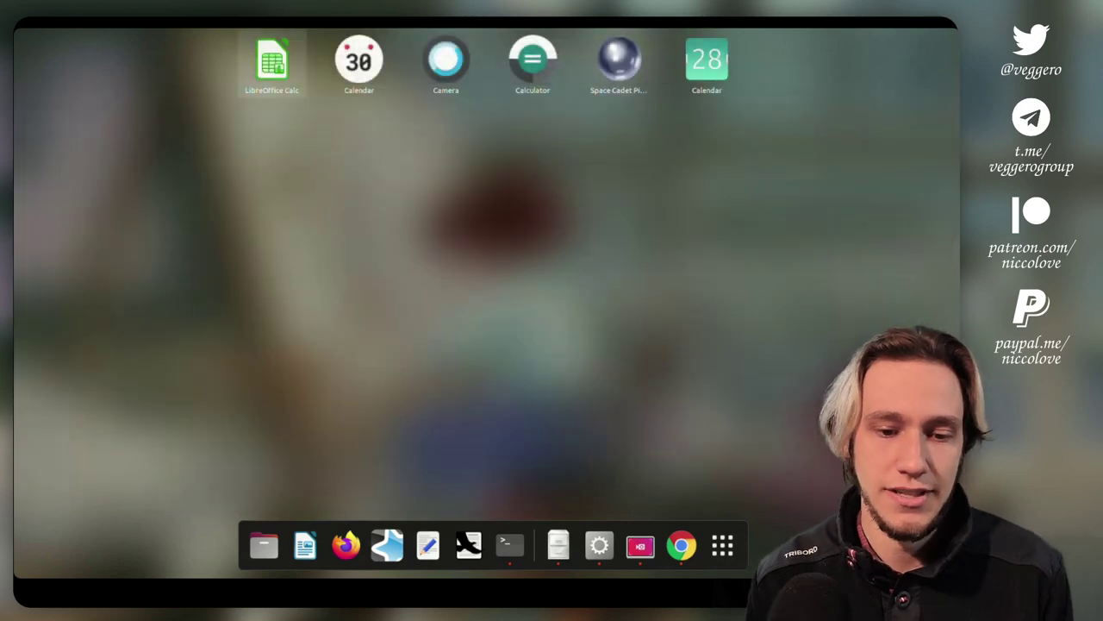
pyautogui.press('Right')
pyautogui.press('Right')
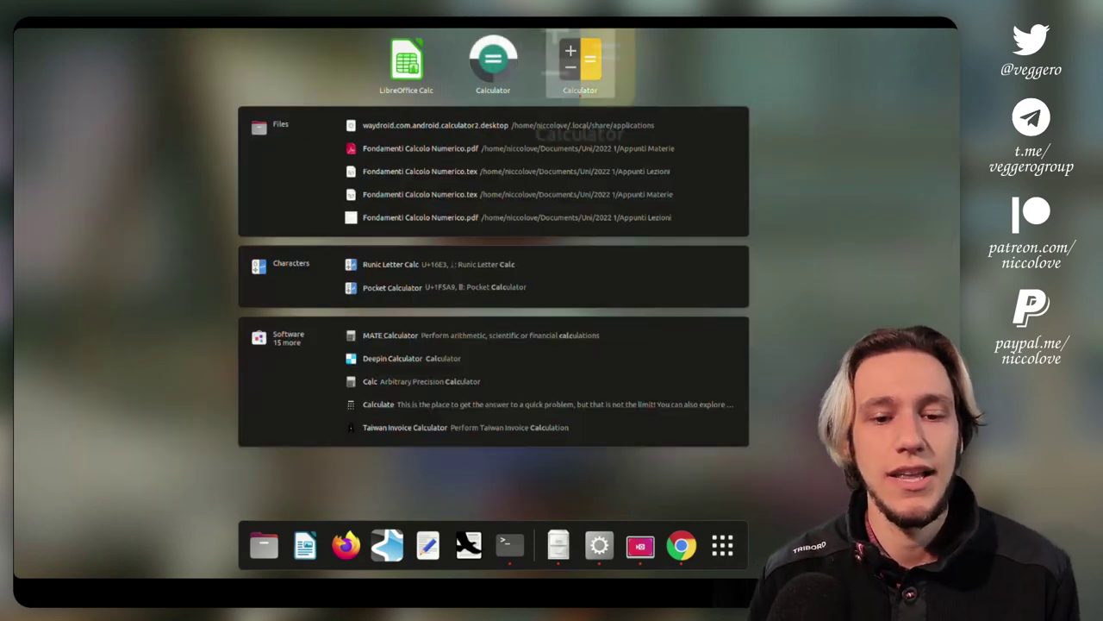
pyautogui.press('Return')
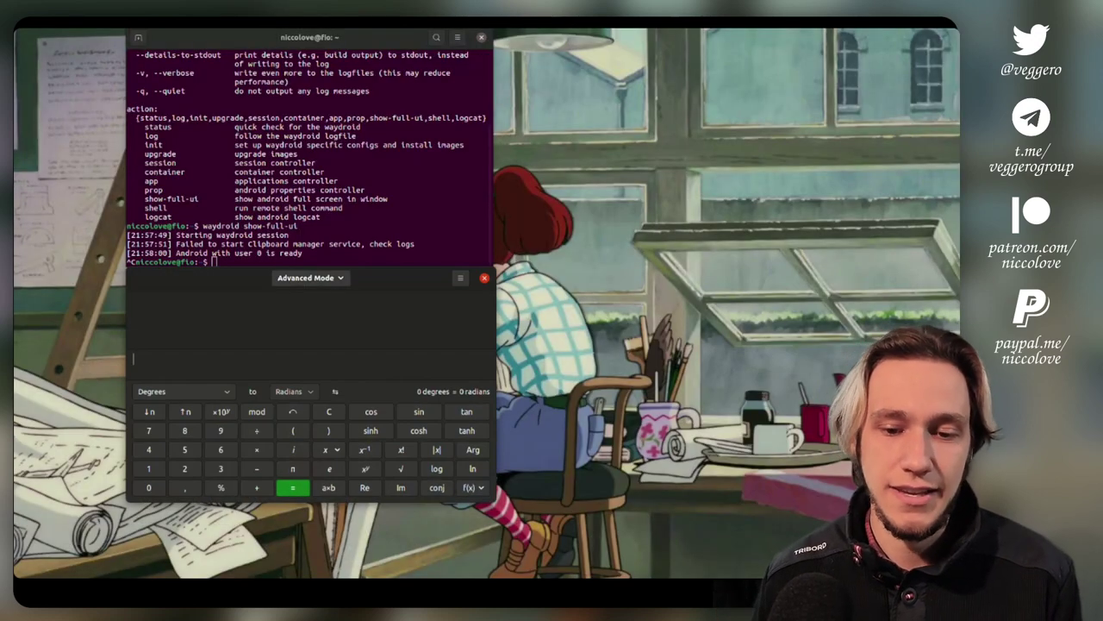
# - Search for "calc" again to launch the Android Calculator, and close the native desktop Calculator
pyautogui.press('super')
pyautogui.write('calc')
pyautogui.press('Right')
pyautogui.press('Right')
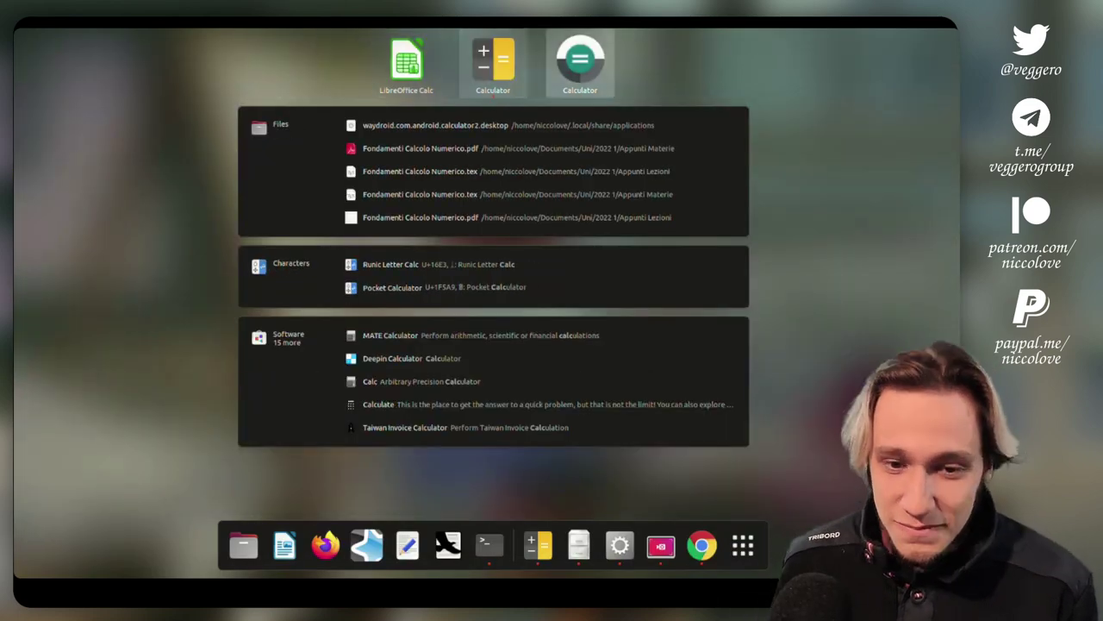
pyautogui.press('Return')
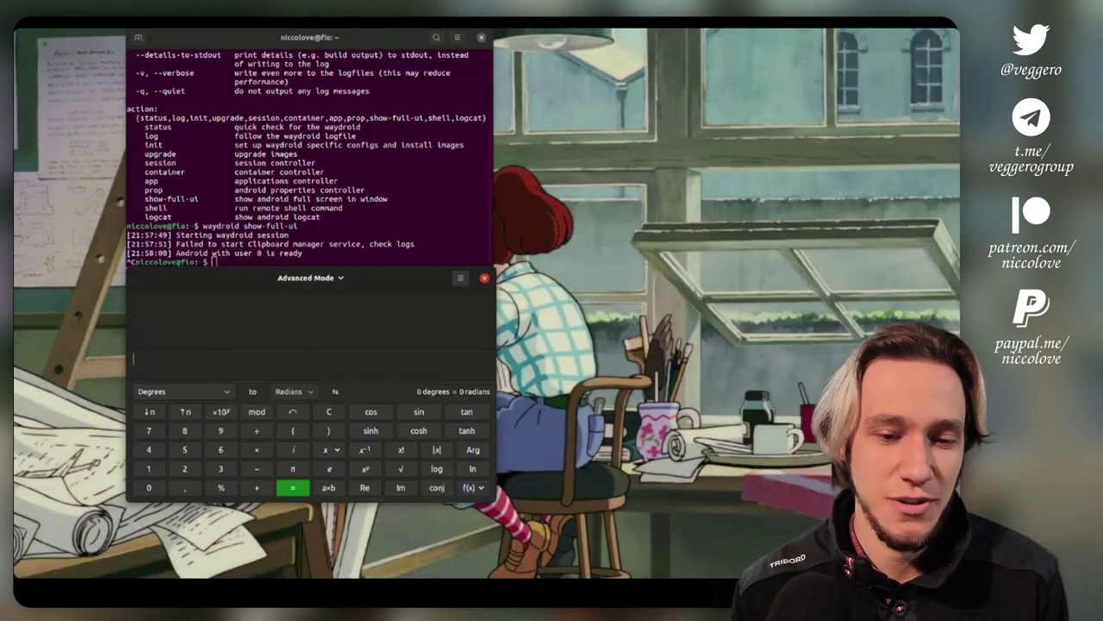
pyautogui.hotkey('alt', 'F4')
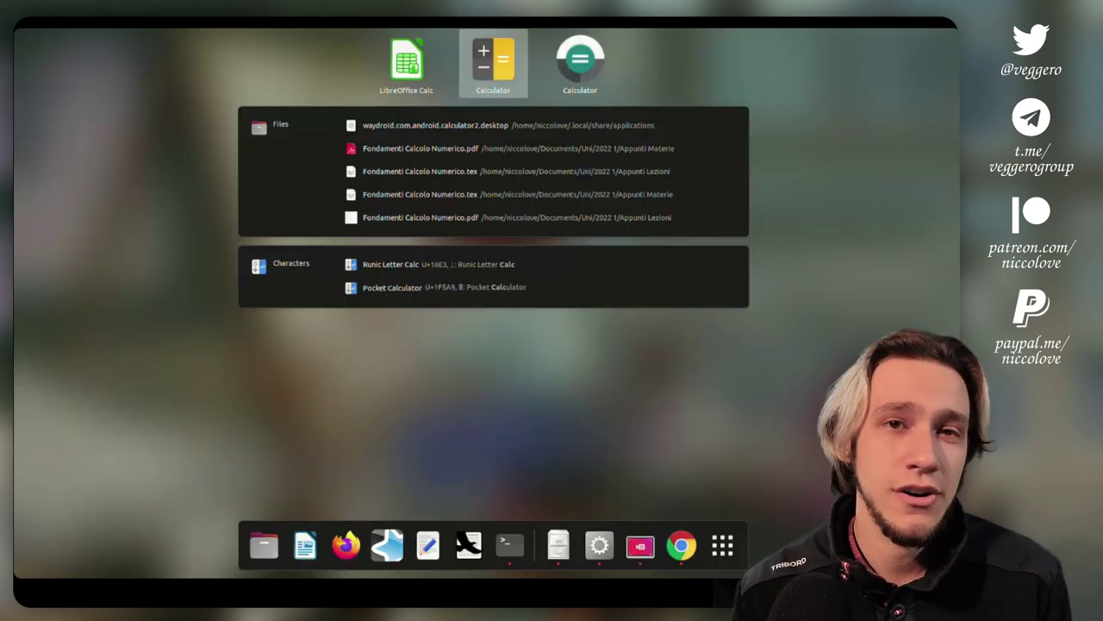
pyautogui.press('Right')
# - Return to the nested Plasma session and view the context menus of the desktop and the Application Launcher
pyautogui.hotkey('ctrl', 'alt', 'Left')
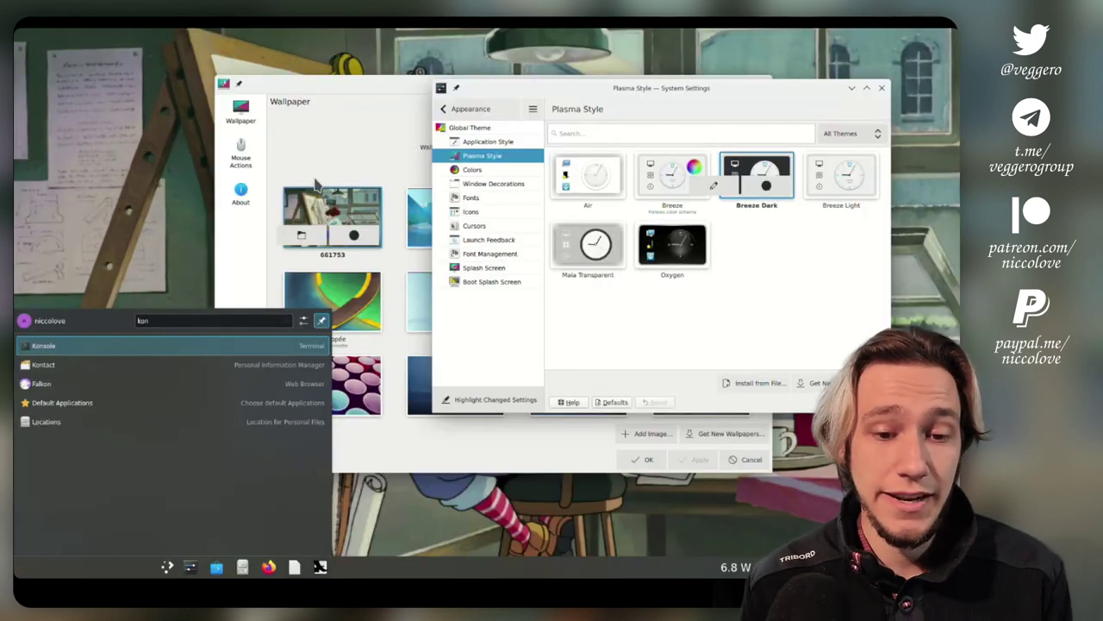
pyautogui.rightClick(359, 69)
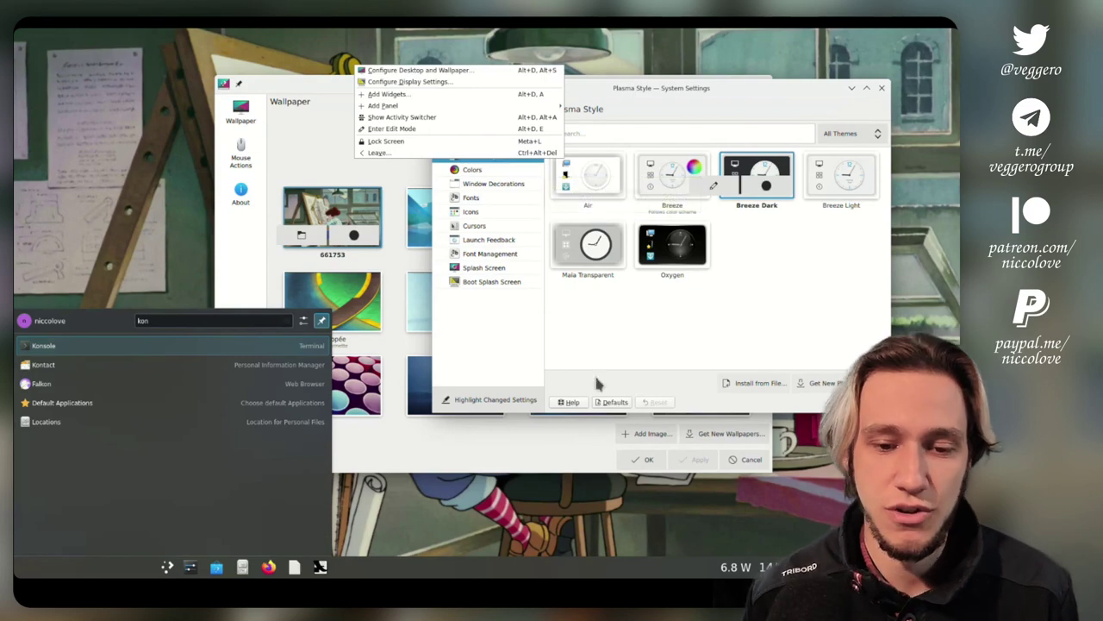
pyautogui.click(627, 522)
pyautogui.rightClick(175, 566)
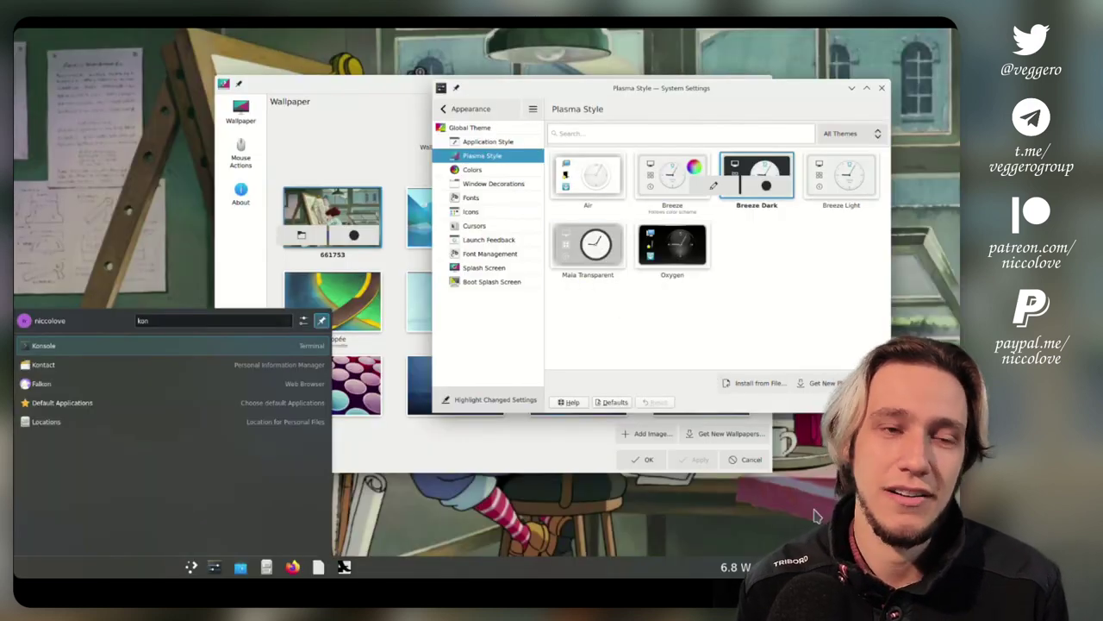
pyautogui.rightClick(457, 514)
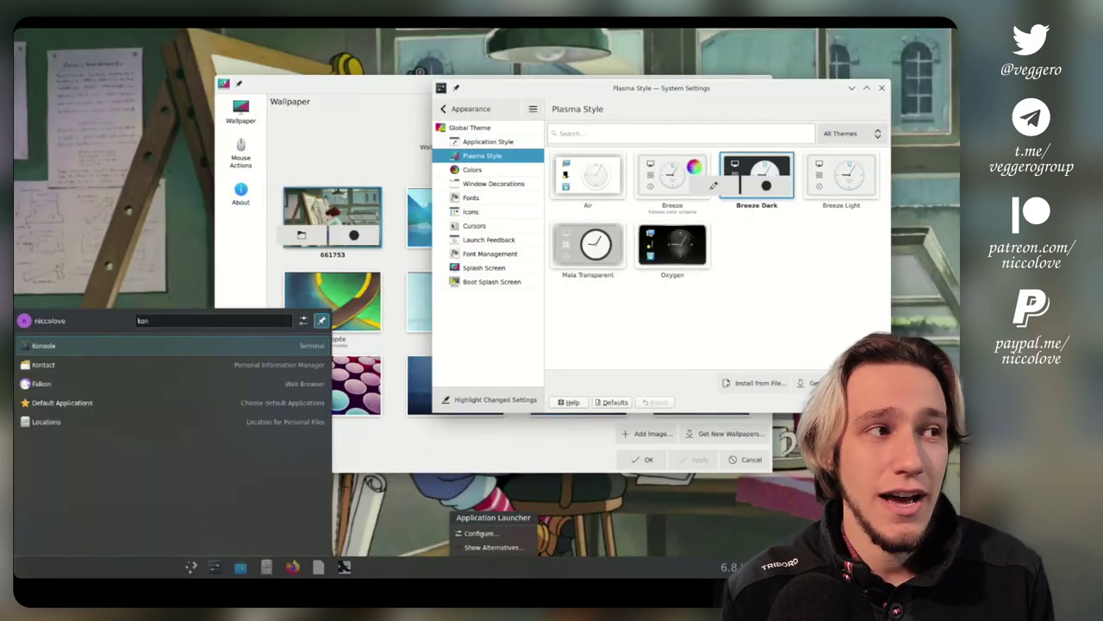
# - Unpin and close the Application Launcher, and check the desktop's context menu before dismissing it
pyautogui.click(259, 308)
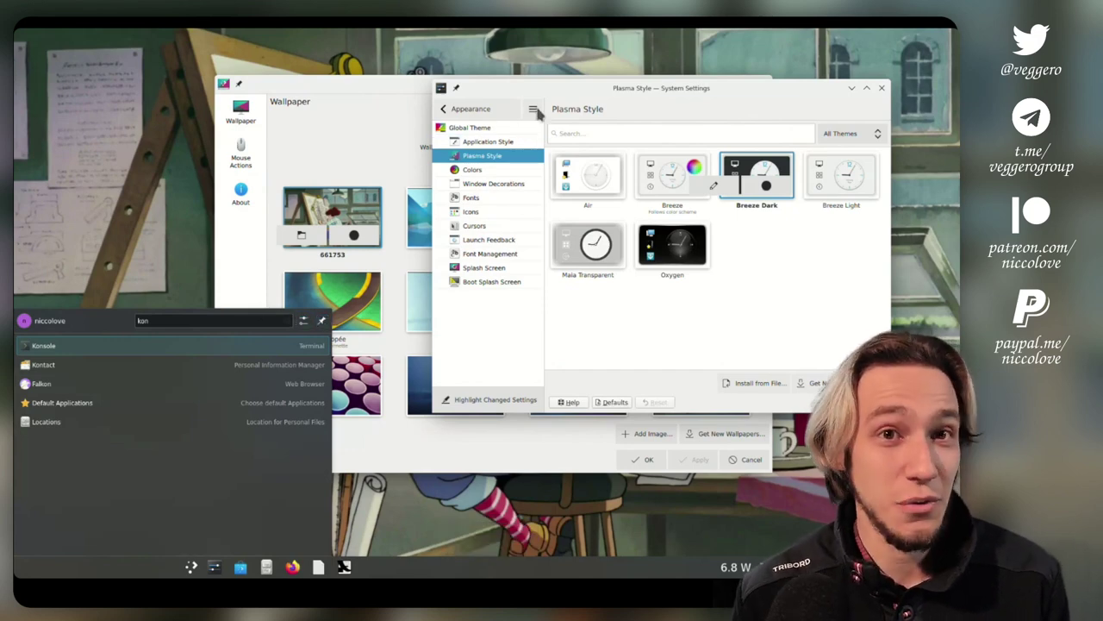
pyautogui.click(604, 64)
pyautogui.rightClick(651, 47)
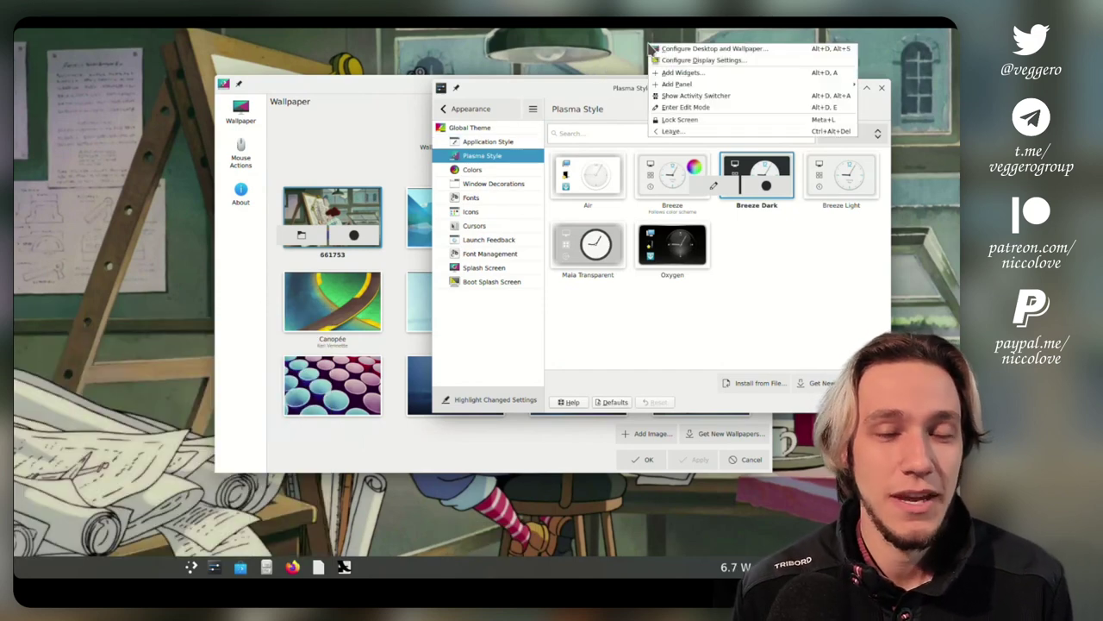
pyautogui.click(640, 50)
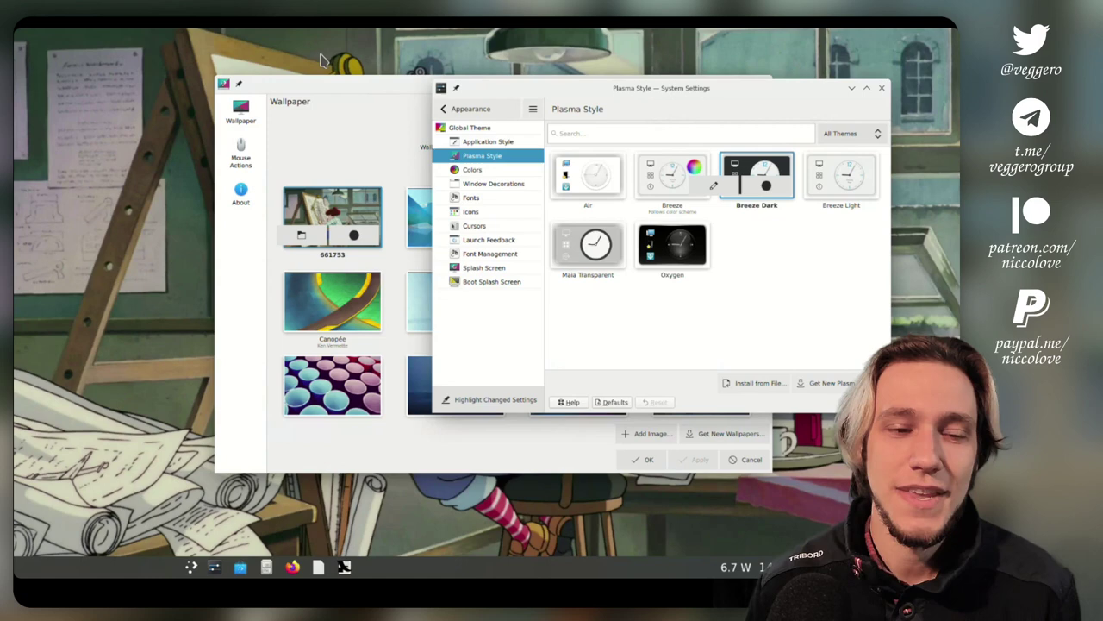
pyautogui.moveTo(373, 318)
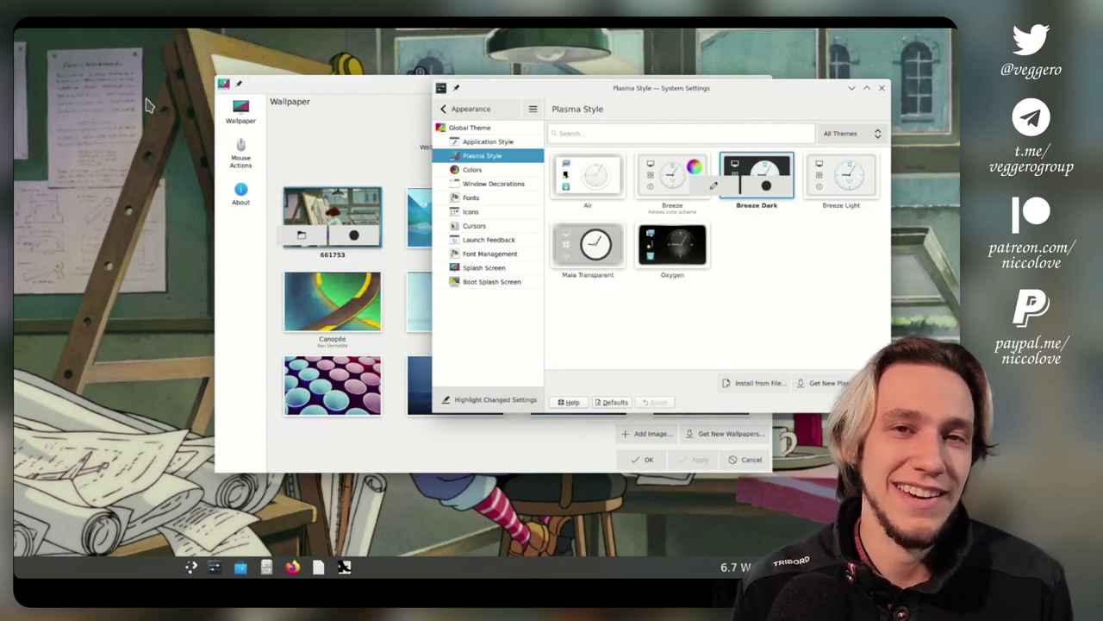